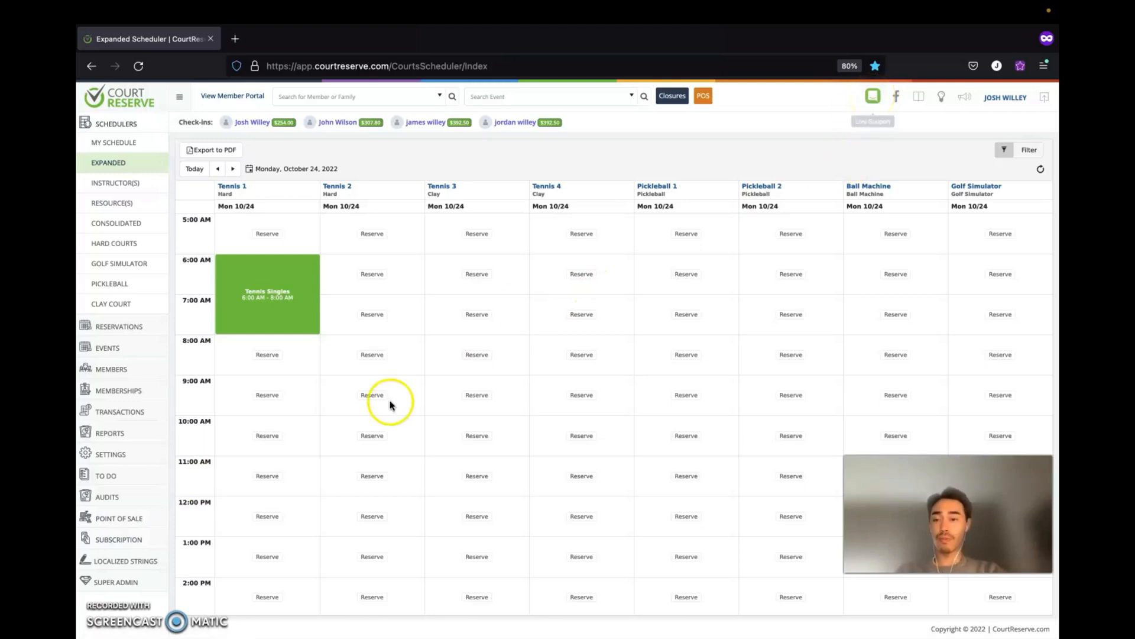
Open the setup of the Point of Sale add-on from the organization's add-on management settings.
{"action": "left_click", "coordinate": [108, 454]}
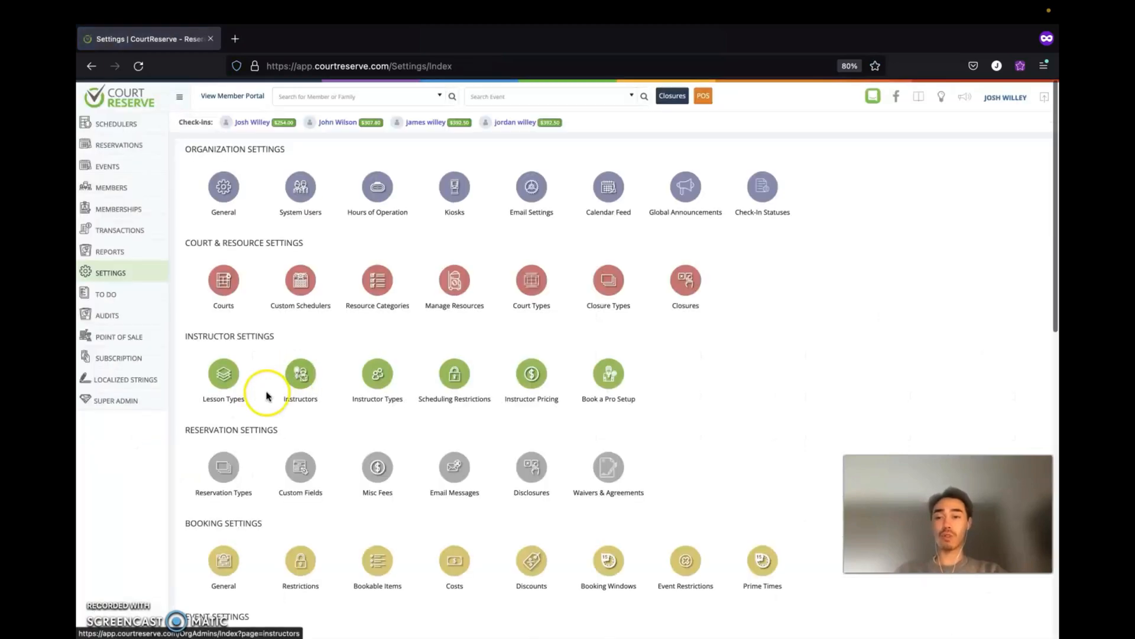
{"action": "scroll", "coordinate": [266, 395], "scroll_direction": "down", "scroll_amount": 3}
{"action": "scroll", "coordinate": [267, 395], "scroll_direction": "down", "scroll_amount": 8}
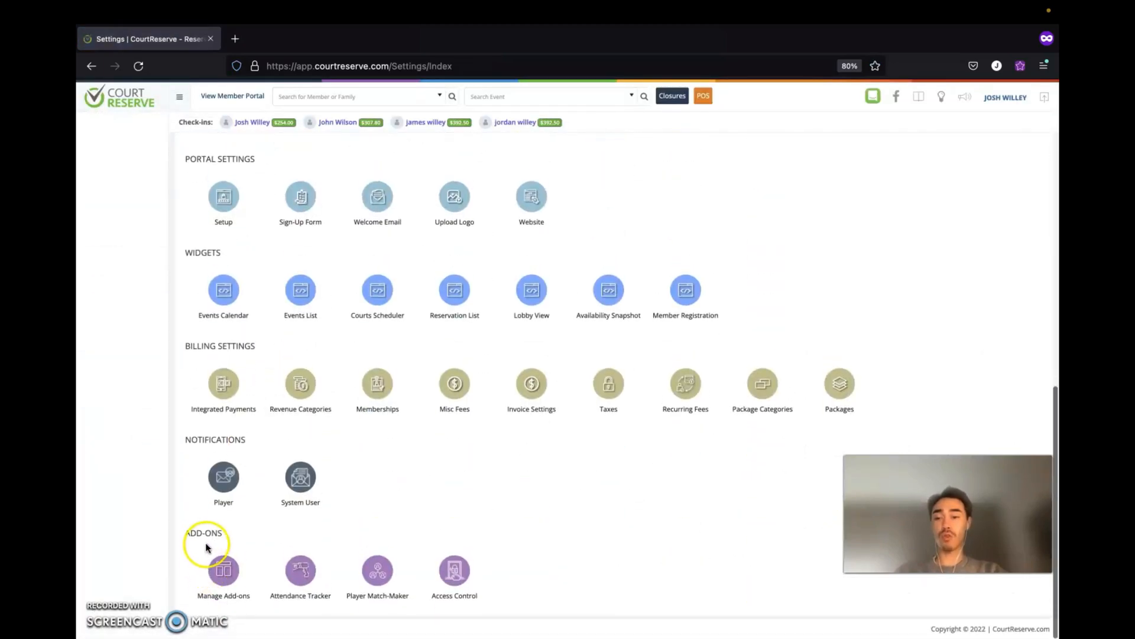
{"action": "left_click", "coordinate": [231, 572]}
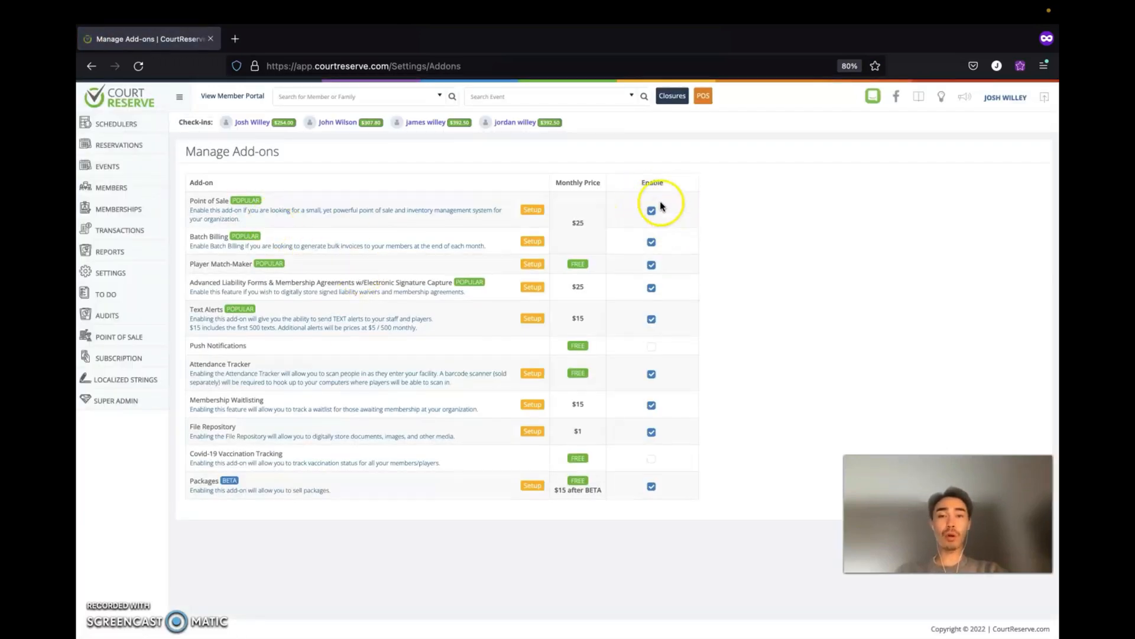
{"action": "left_click", "coordinate": [534, 214]}
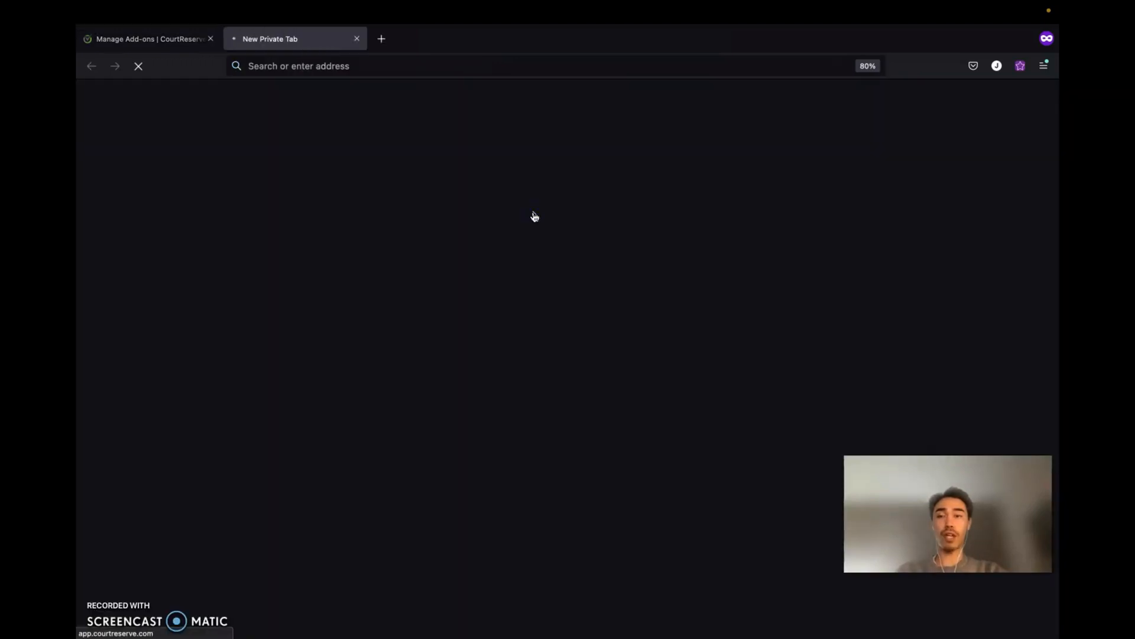
Create an item category named Apparel with no revenue category and save it.
{"action": "left_click", "coordinate": [340, 260]}
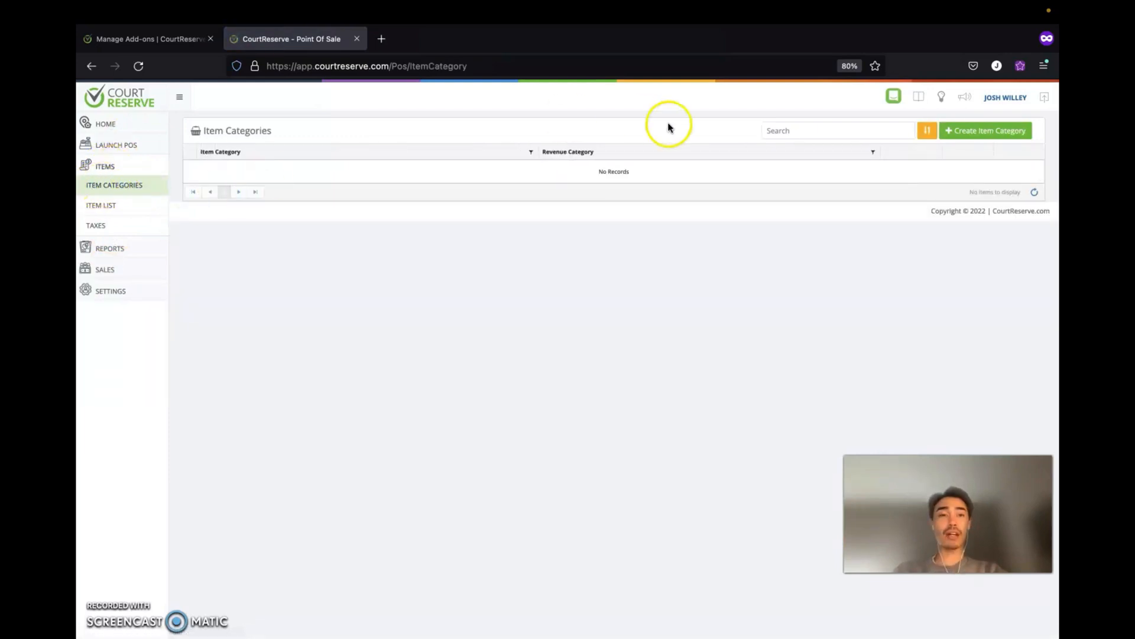
{"action": "left_click", "coordinate": [986, 133]}
{"action": "left_click", "coordinate": [550, 166]}
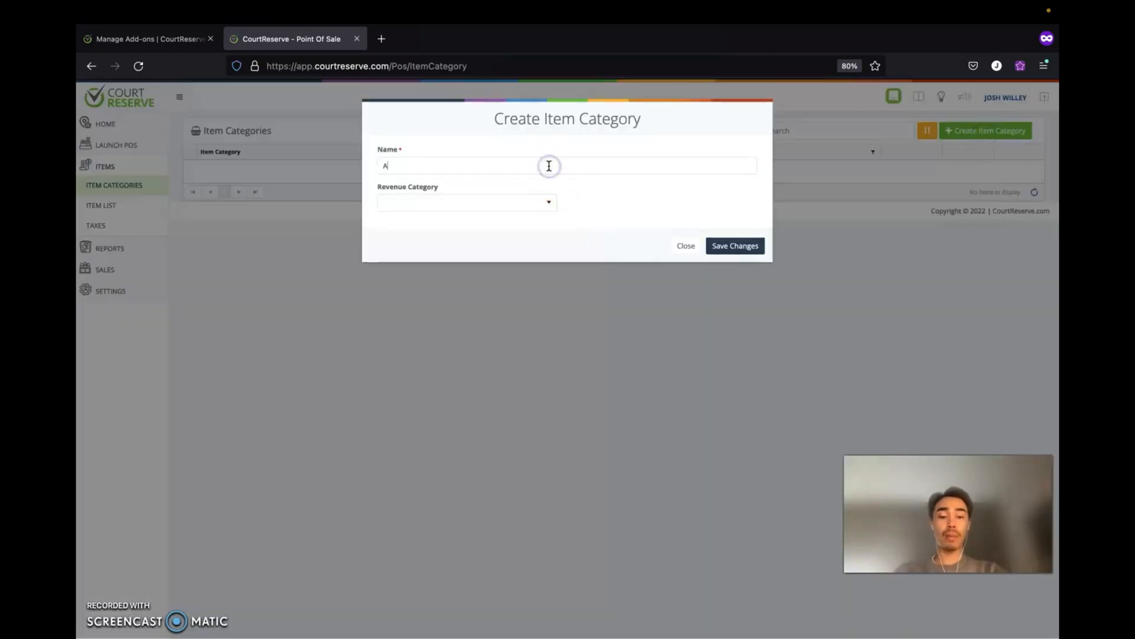
{"action": "left_click", "coordinate": [471, 202]}
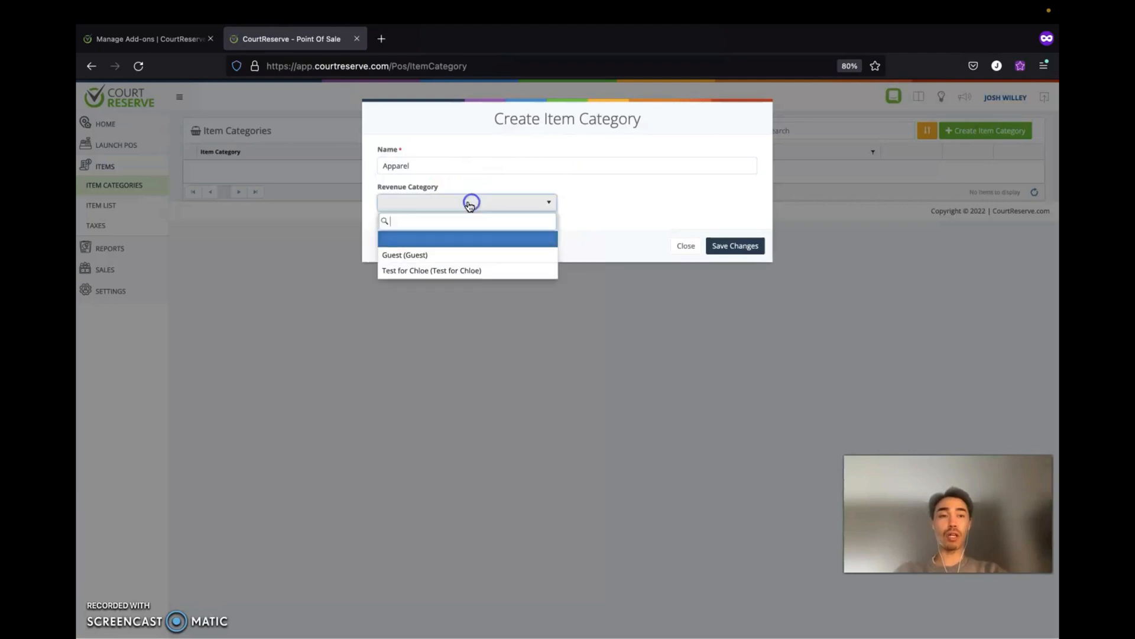
{"action": "left_click", "coordinate": [586, 207]}
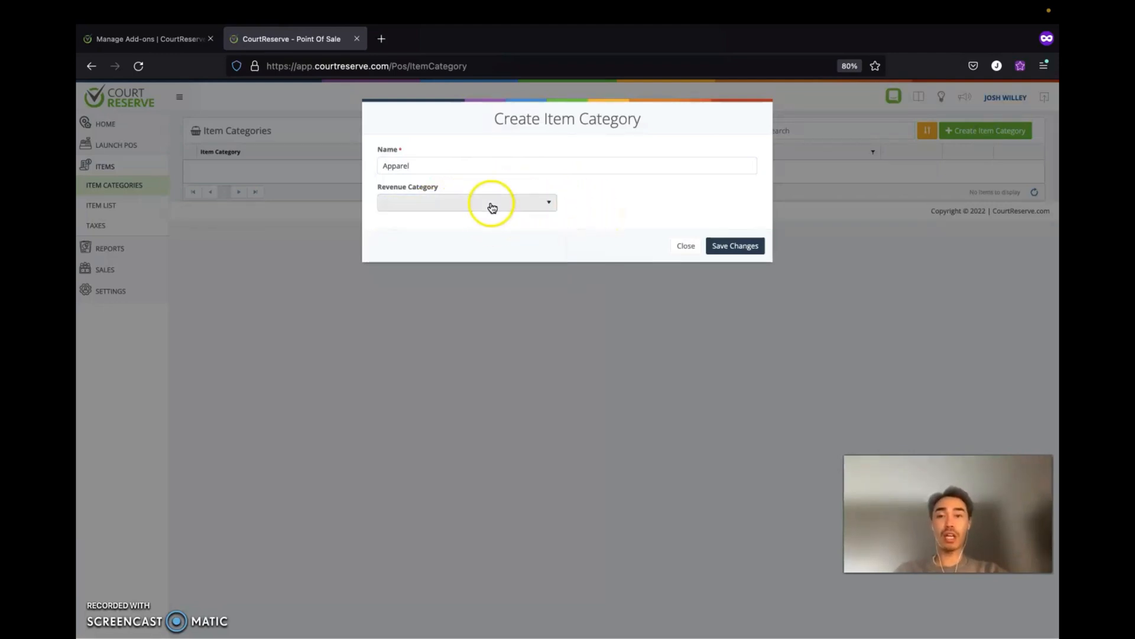
{"action": "left_click", "coordinate": [735, 245]}
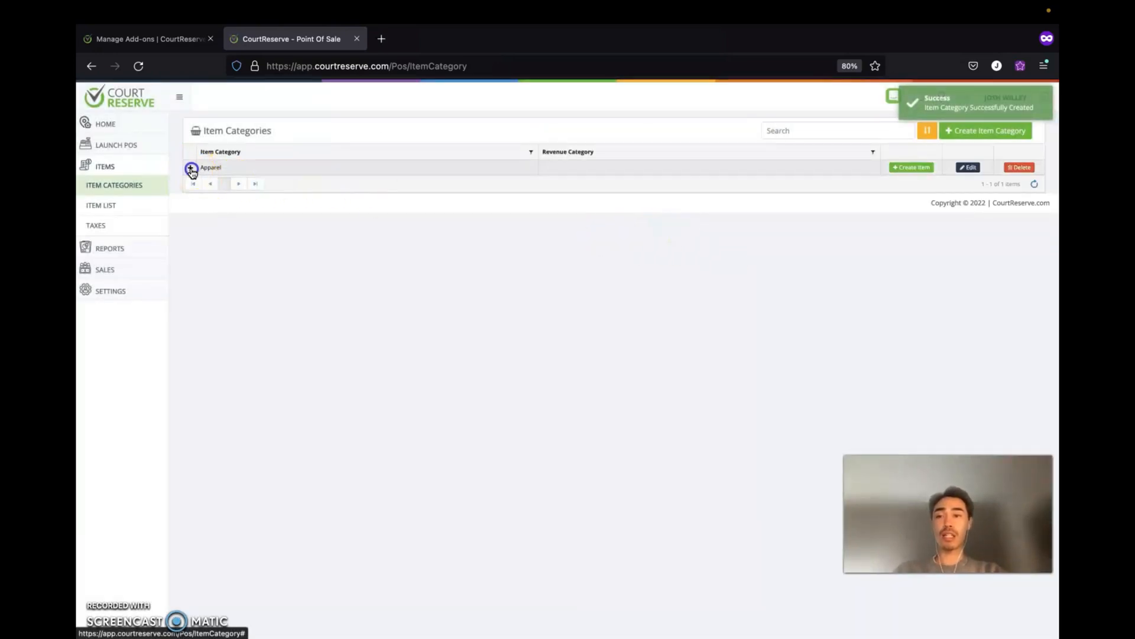
Start a new item in the Apparel category and name it Sweatshirt.
{"action": "left_click", "coordinate": [191, 169]}
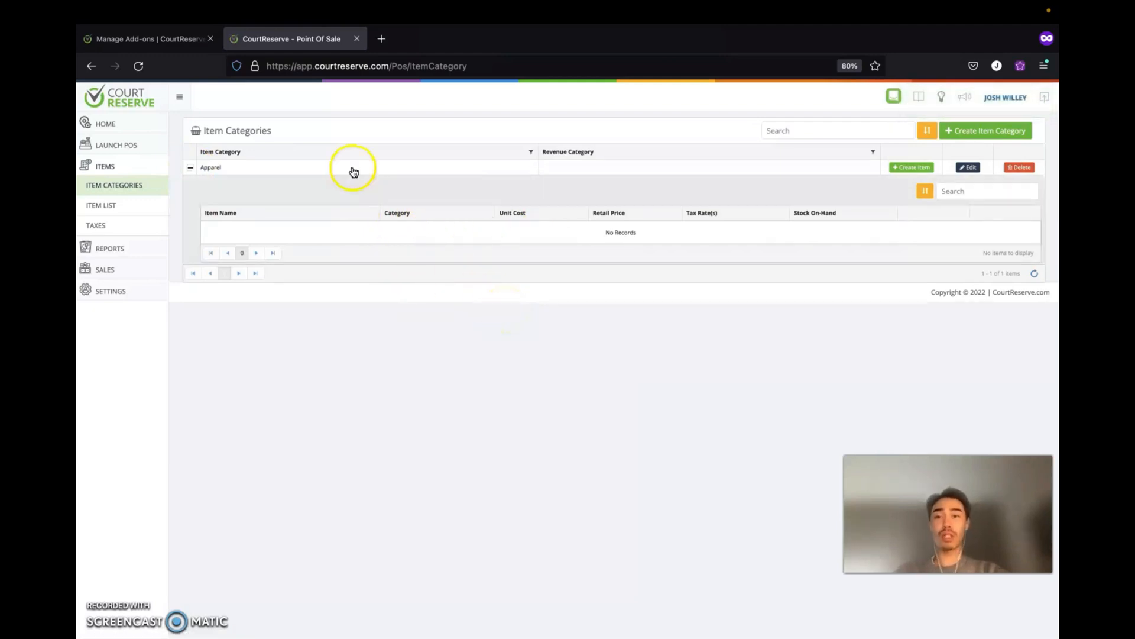
{"action": "left_click", "coordinate": [226, 169]}
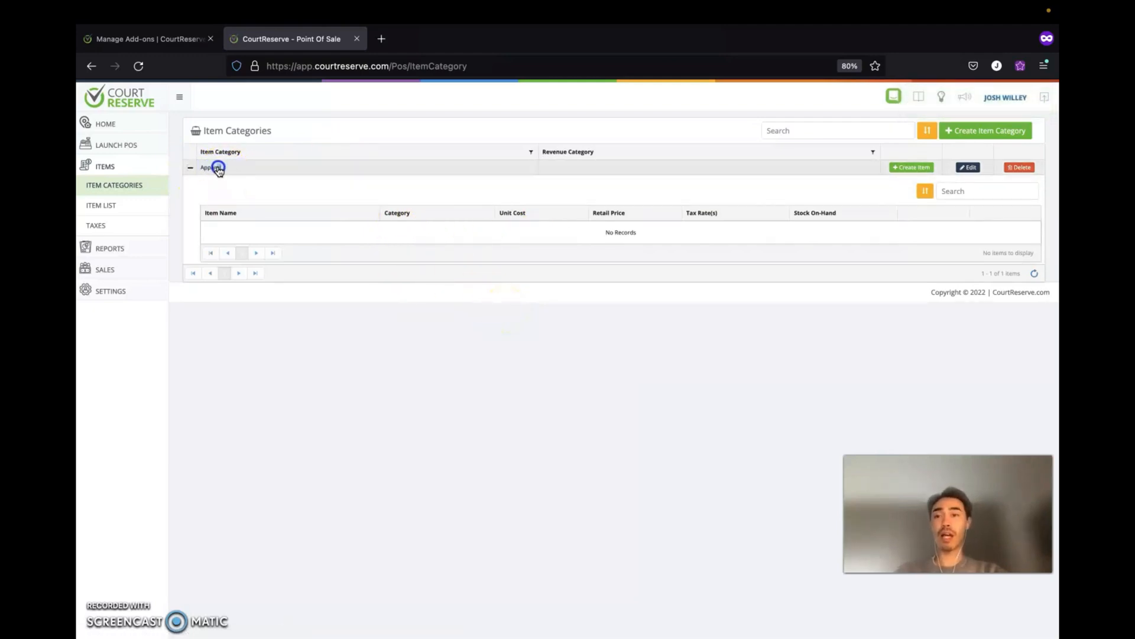
{"action": "left_click", "coordinate": [904, 172]}
{"action": "left_click", "coordinate": [637, 166]}
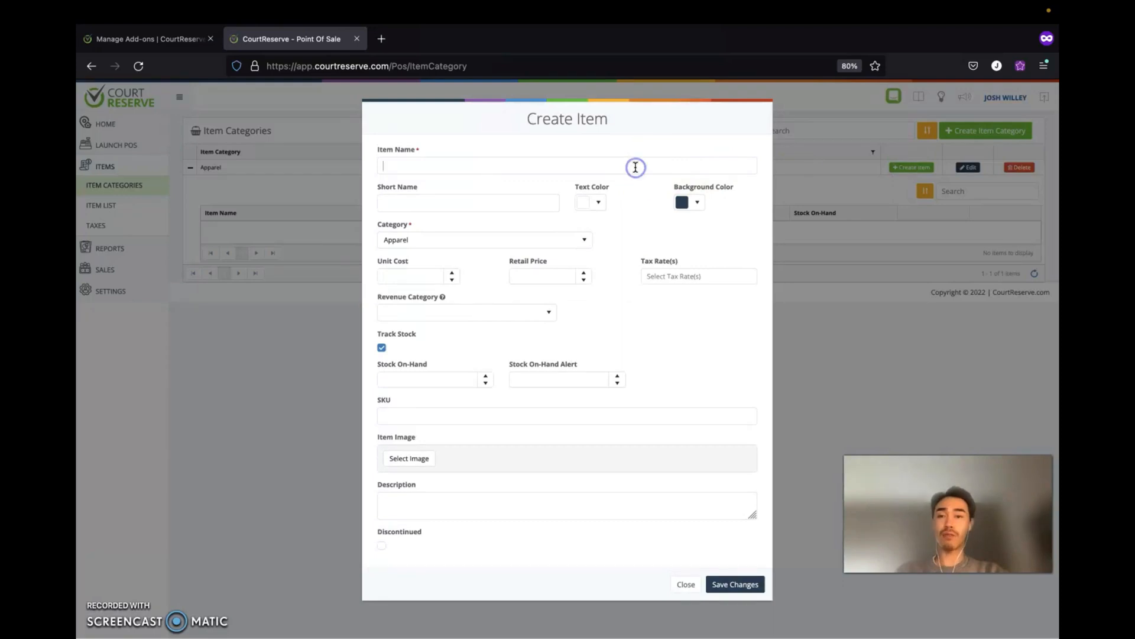
{"action": "type", "text": "Sweatshirt"}
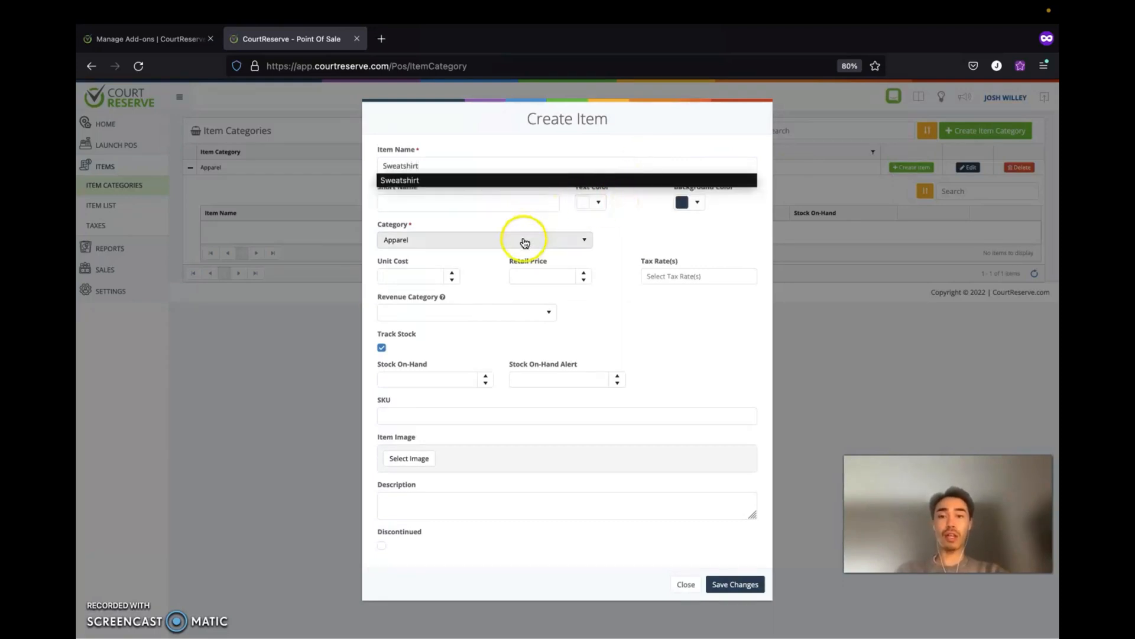
{"action": "left_click", "coordinate": [629, 240]}
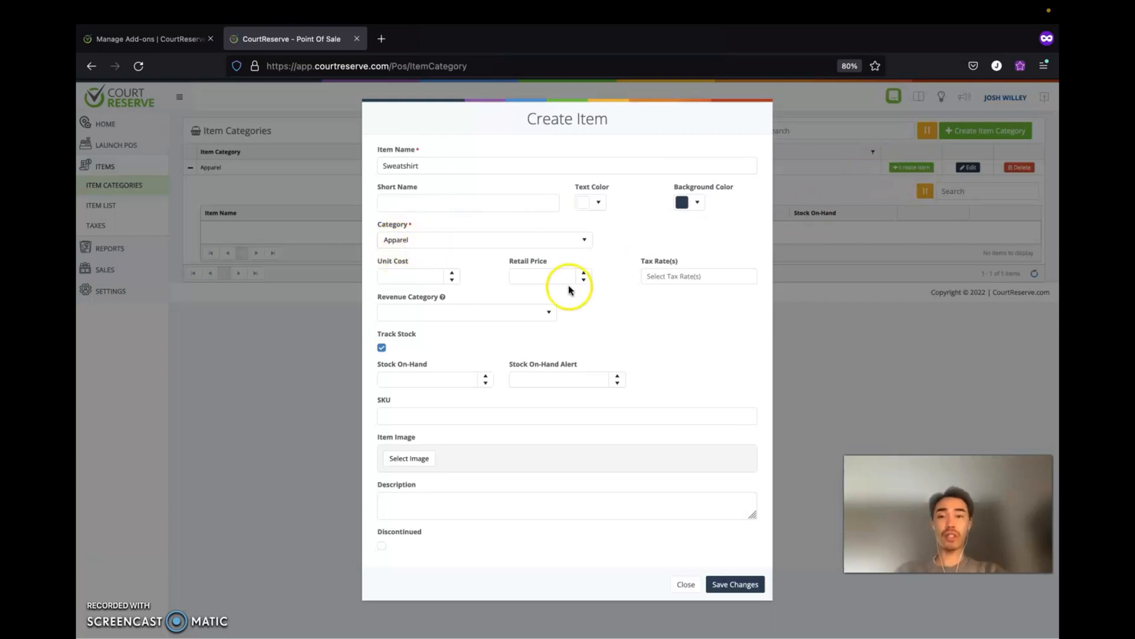
Set the Sweatshirt's unit cost to $20.00 and retail price to $30.00, leaving the tax rate empty.
{"action": "left_click", "coordinate": [409, 276]}
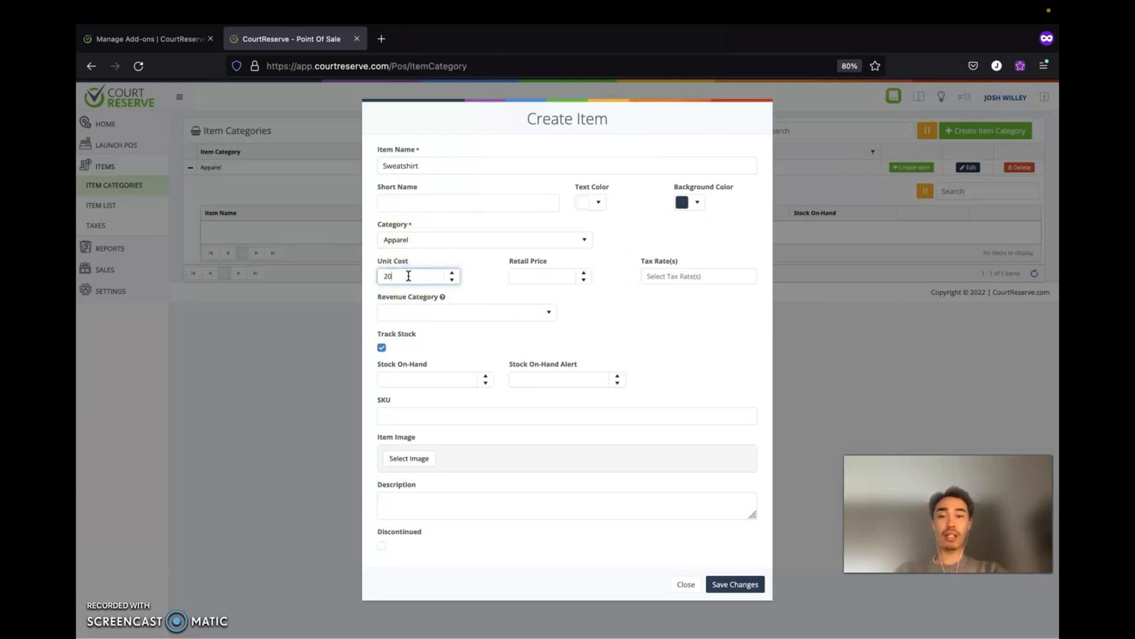
{"action": "left_click", "coordinate": [534, 276]}
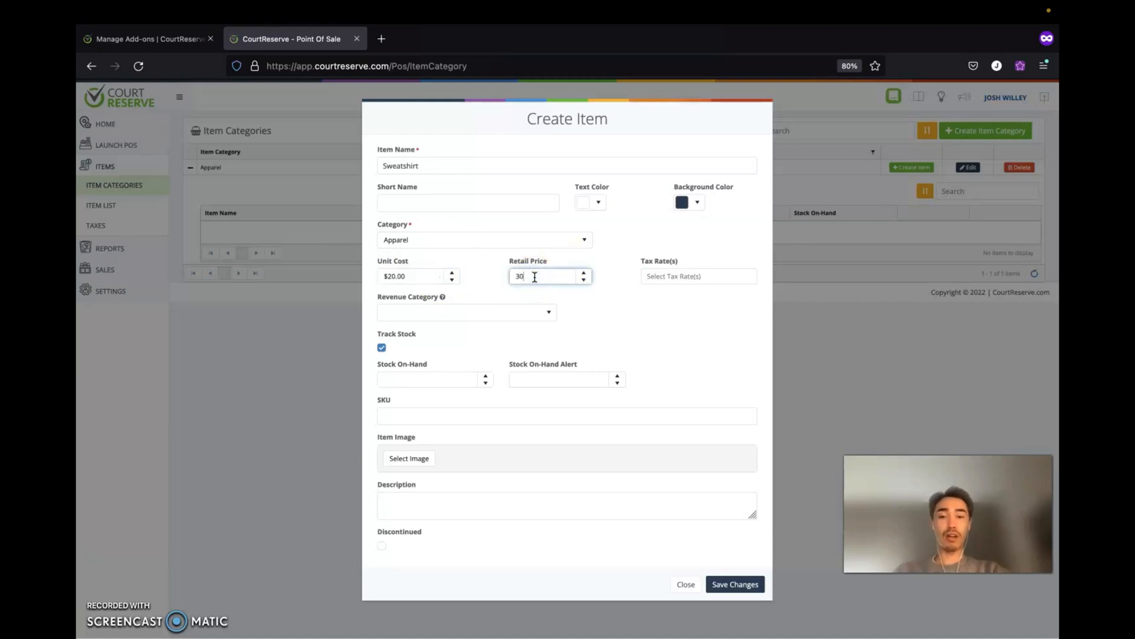
{"action": "type", "text": "30"}
{"action": "left_click", "coordinate": [674, 277]}
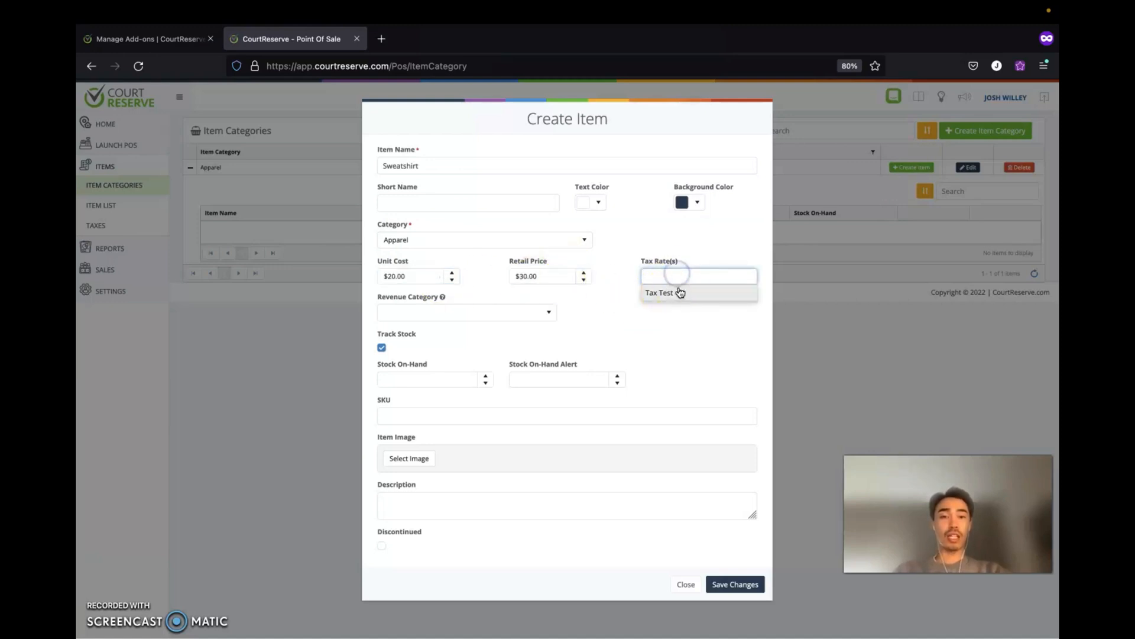
{"action": "left_click", "coordinate": [672, 249]}
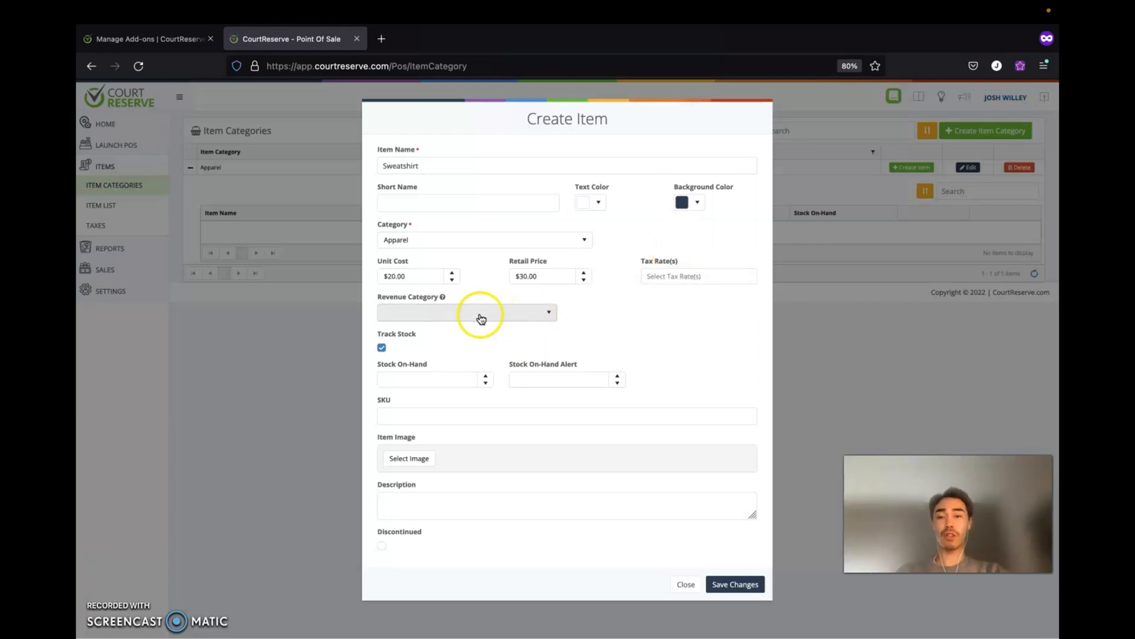
Keep stock tracking enabled for the Sweatshirt, with 10 on hand and a stock alert at 2.
{"action": "left_click", "coordinate": [382, 349]}
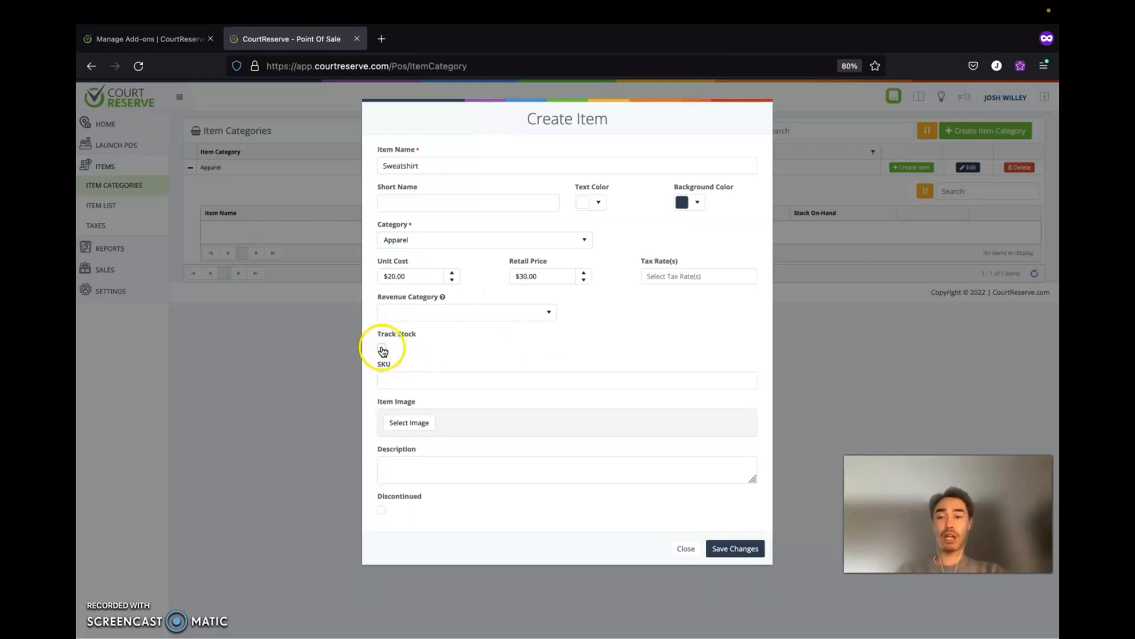
{"action": "left_click", "coordinate": [383, 349]}
{"action": "left_click", "coordinate": [414, 381]}
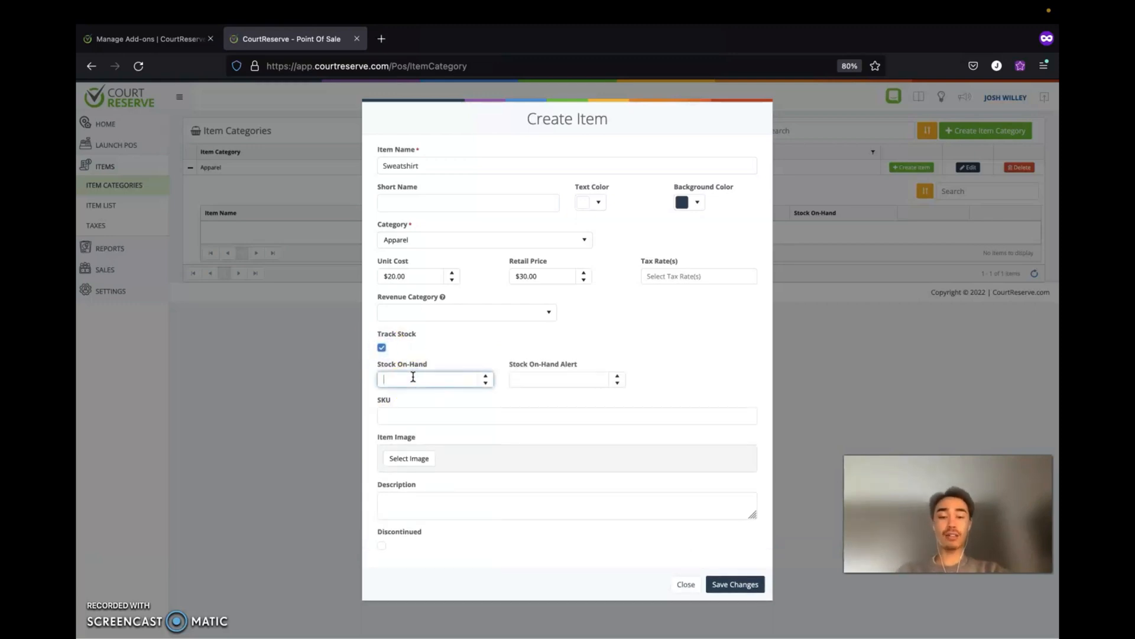
{"action": "left_click", "coordinate": [560, 379]}
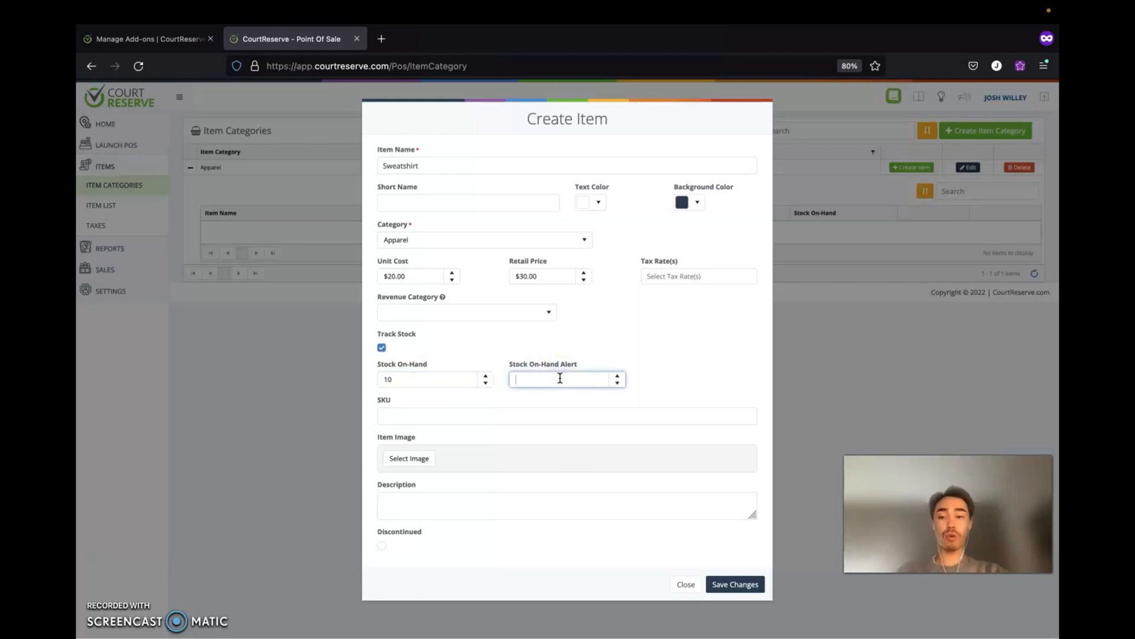
{"action": "type", "text": "2"}
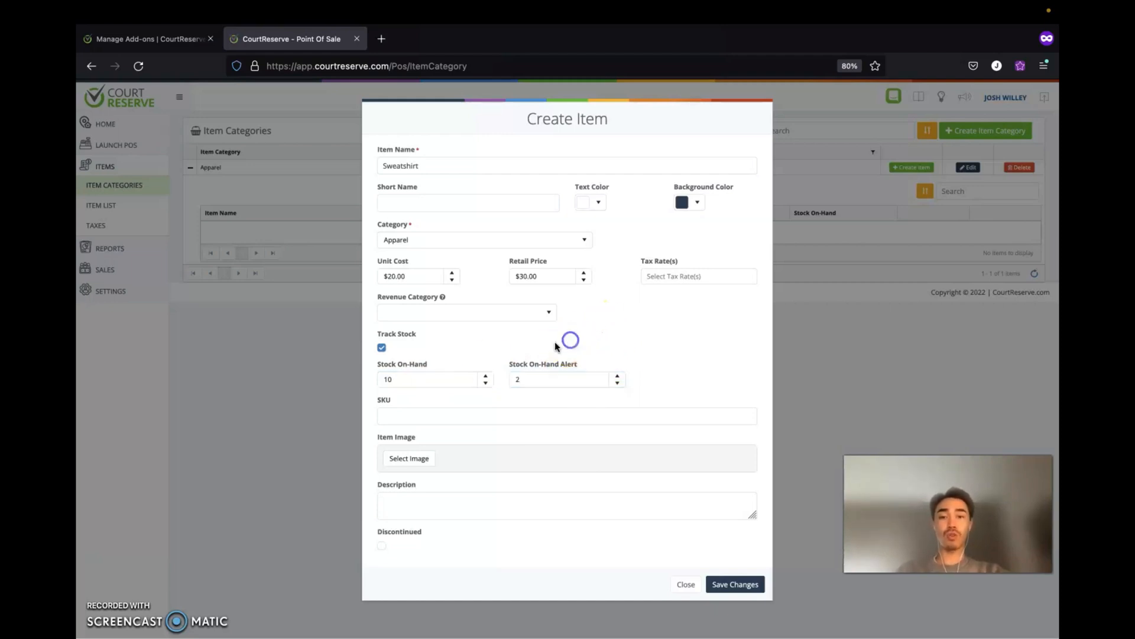
Save the Sweatshirt item with a blank SKU and without marking it as discontinued.
{"action": "left_click", "coordinate": [535, 418]}
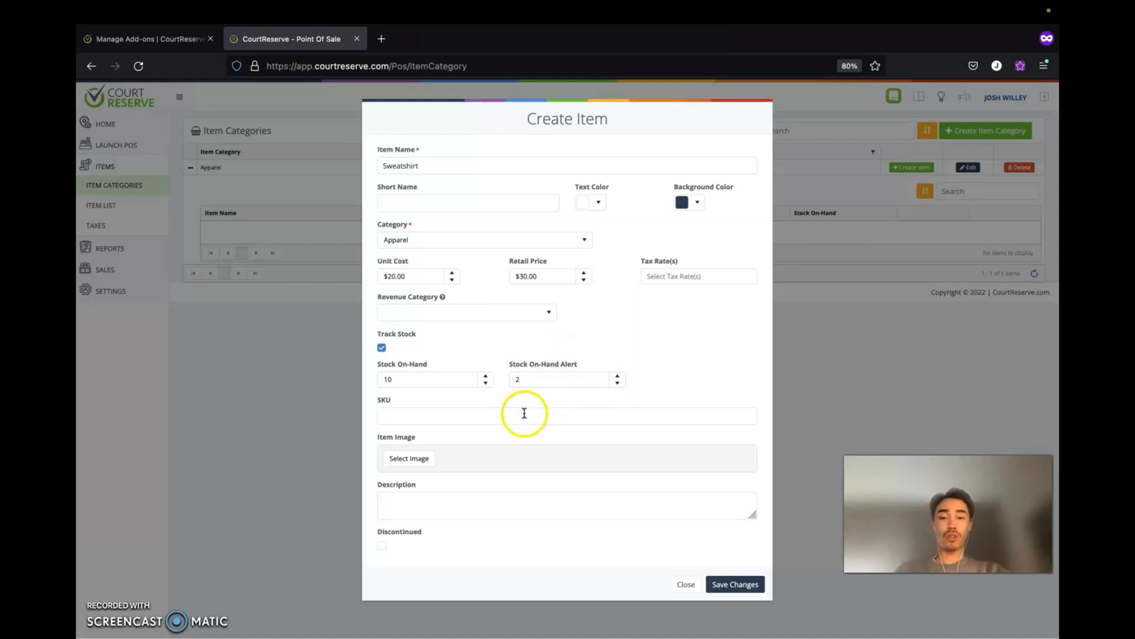
{"action": "left_click", "coordinate": [523, 418]}
{"action": "left_click", "coordinate": [527, 395]}
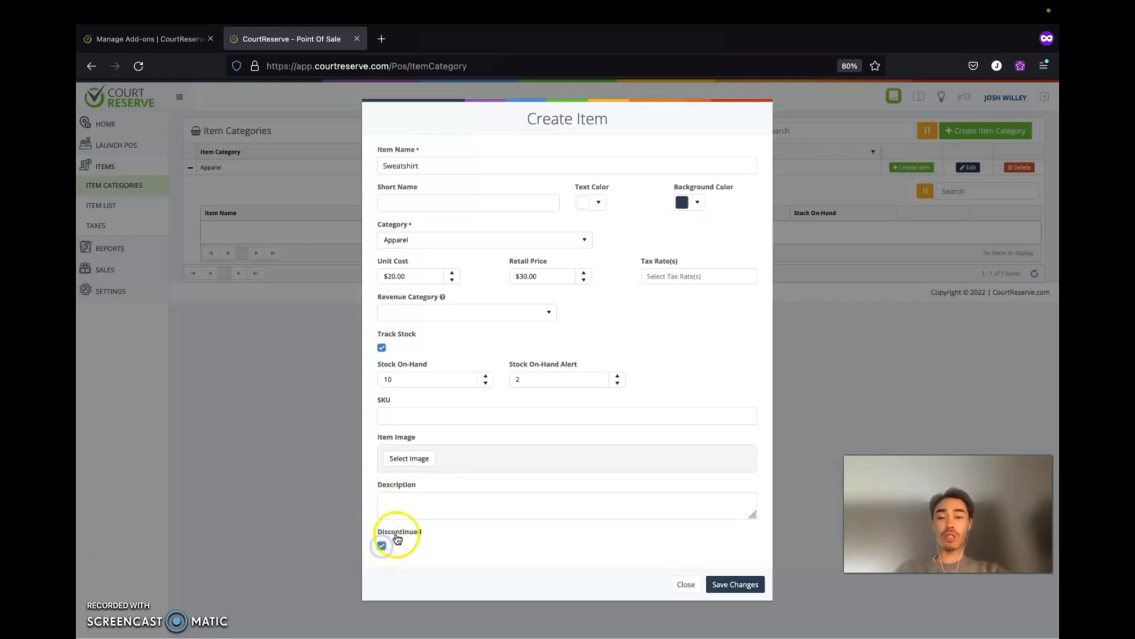
{"action": "left_click", "coordinate": [382, 547]}
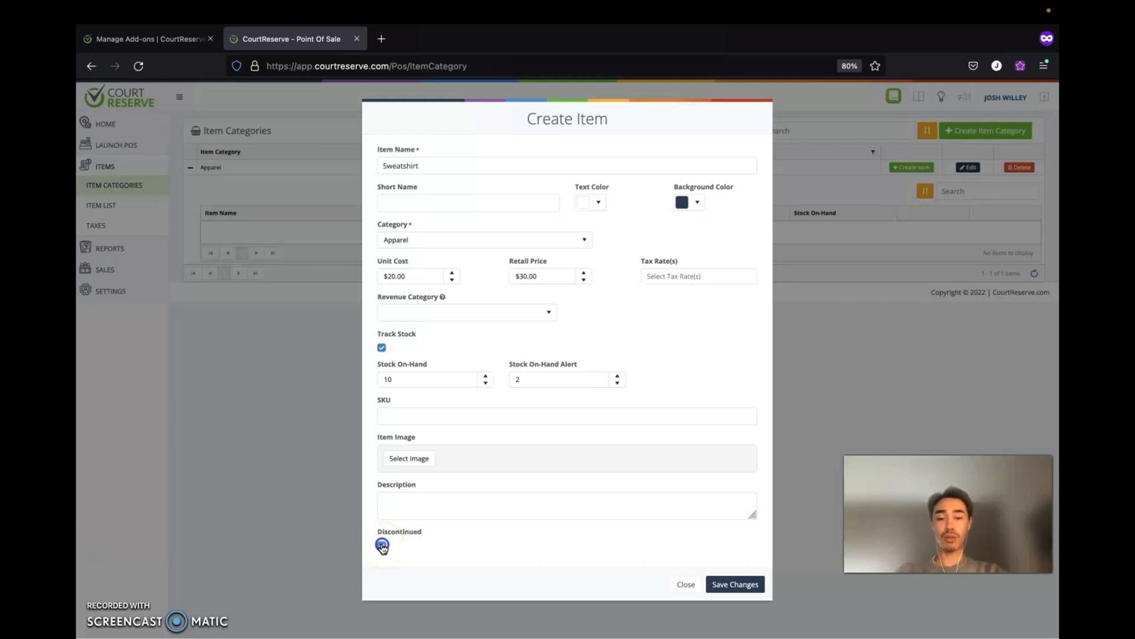
{"action": "left_click", "coordinate": [735, 585]}
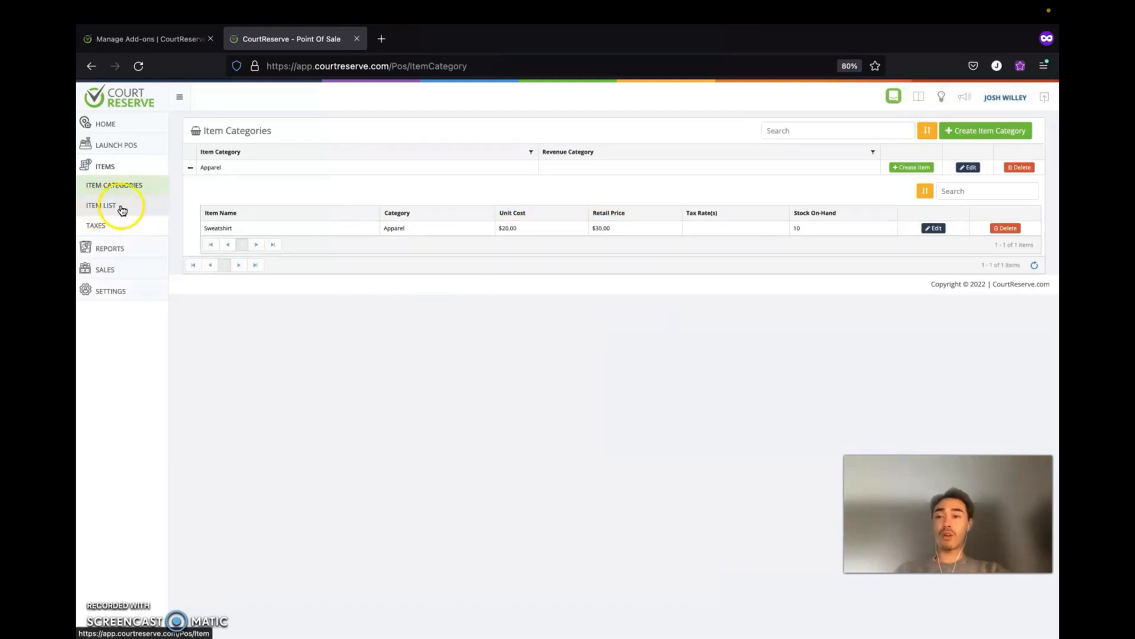
Add a variation named Small to the Sweatshirt in the item list, leaving its stock fields blank.
{"action": "left_click", "coordinate": [100, 207]}
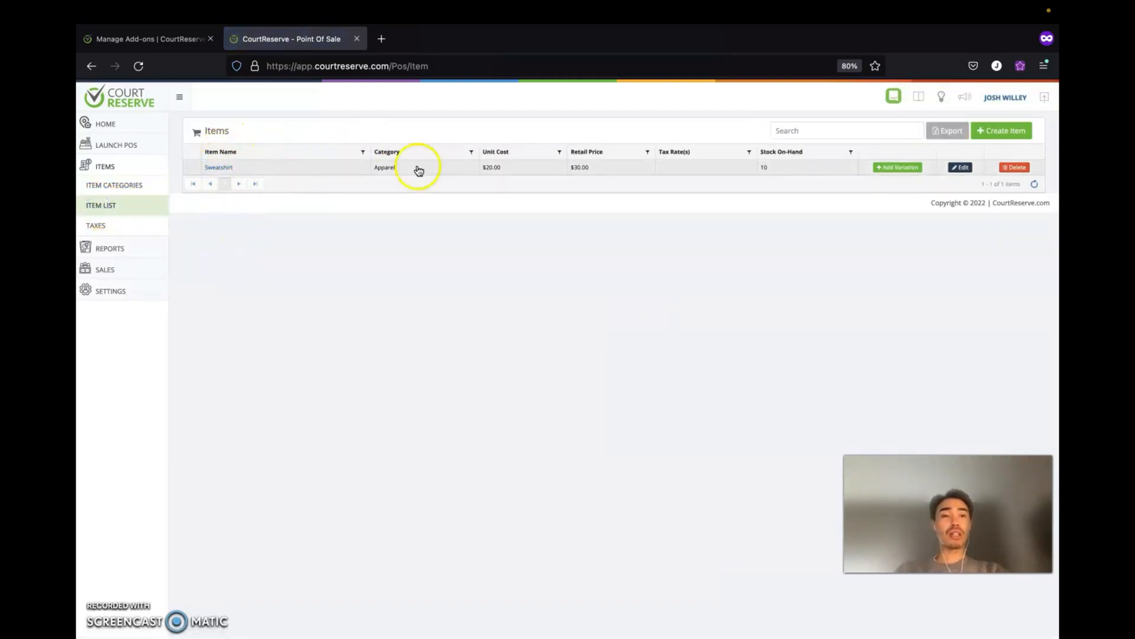
{"action": "left_click", "coordinate": [898, 168]}
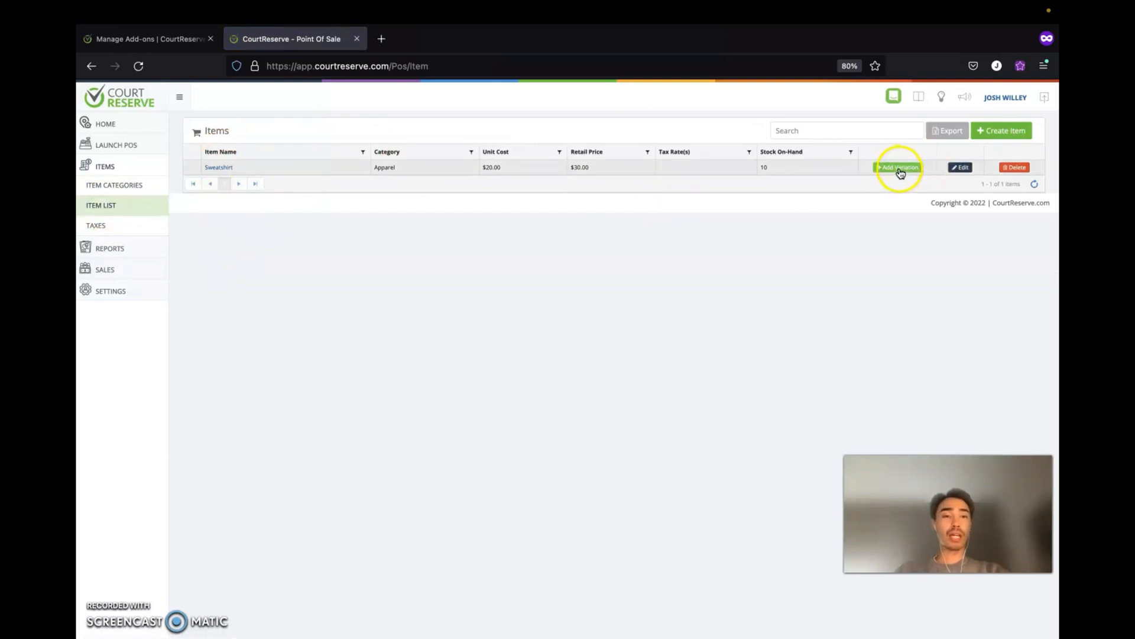
{"action": "left_click", "coordinate": [899, 168]}
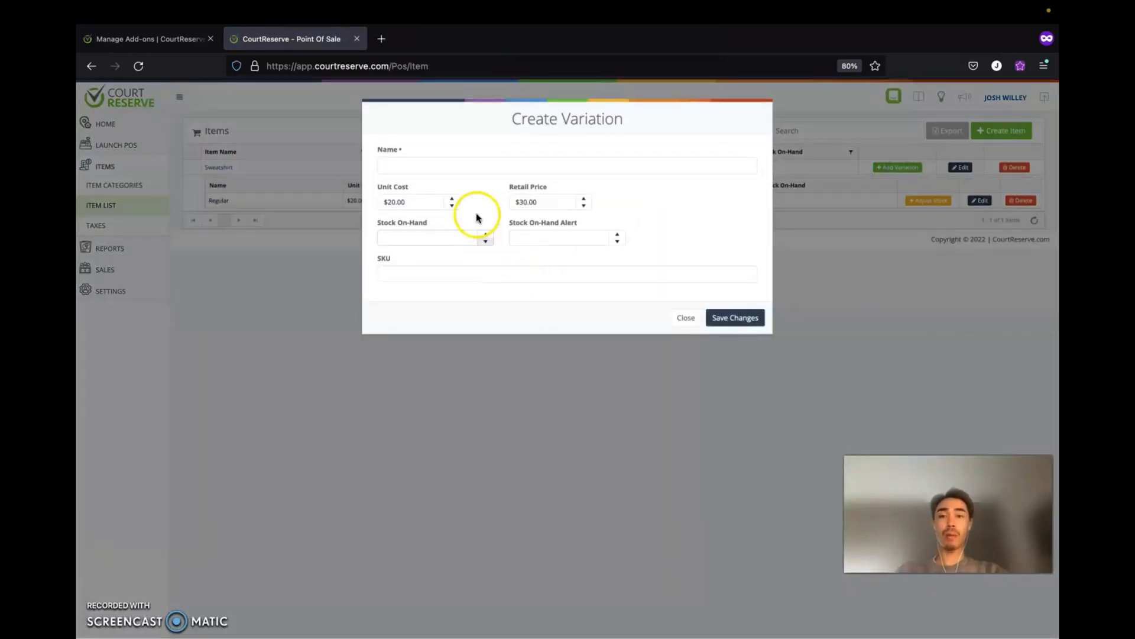
{"action": "left_click", "coordinate": [463, 170]}
{"action": "type", "text": "Small"}
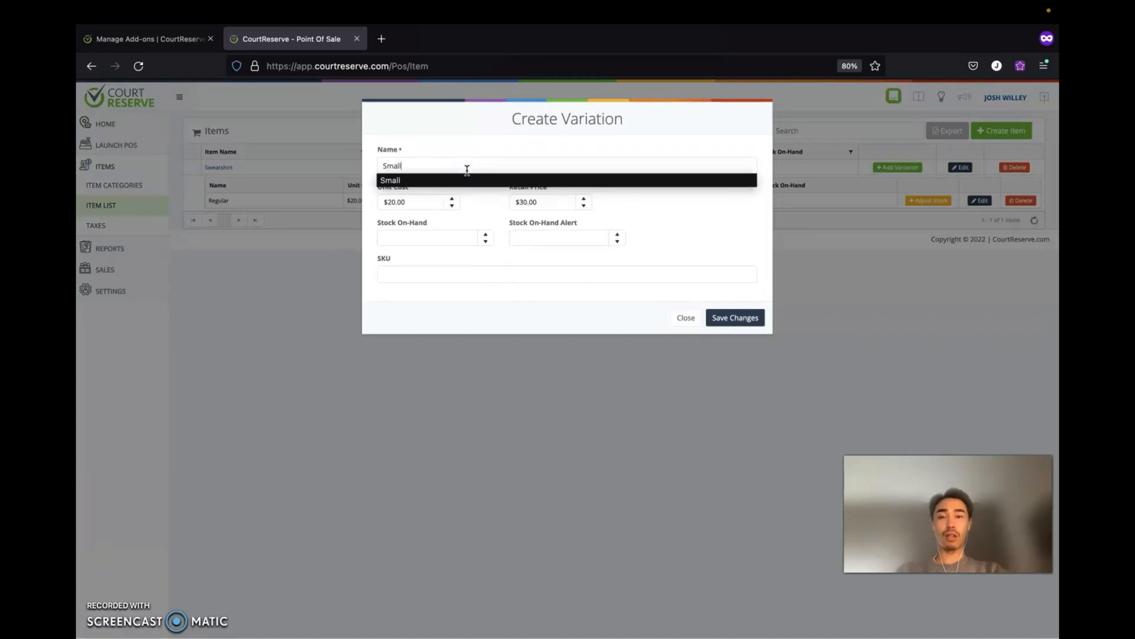
{"action": "left_click", "coordinate": [467, 241]}
{"action": "left_click", "coordinate": [735, 318]}
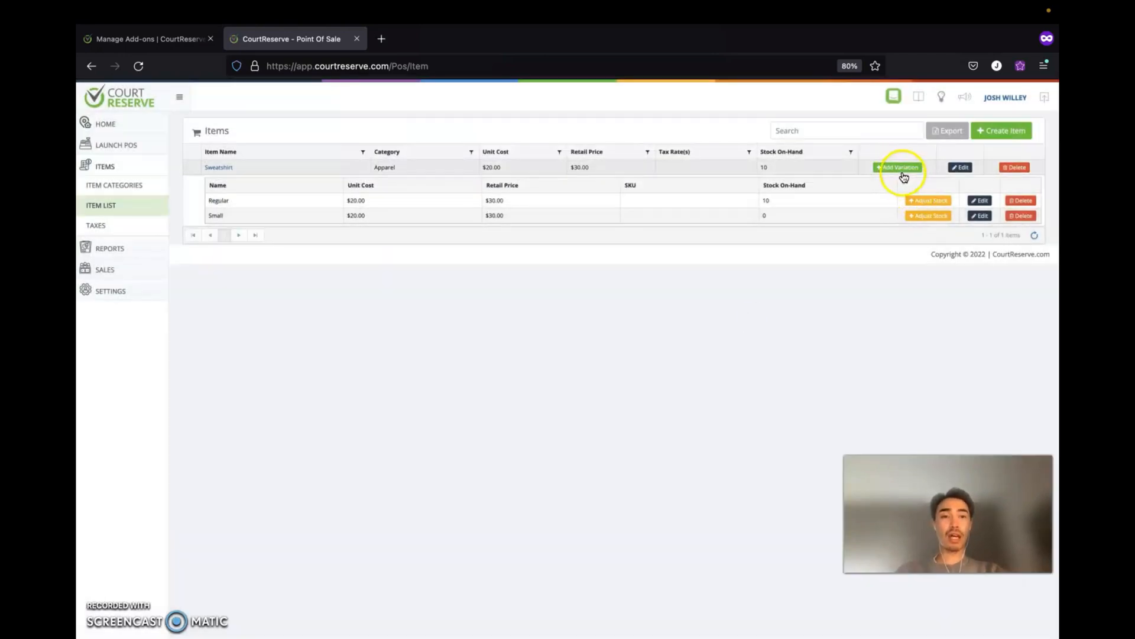
Rename the Sweatshirt's Regular variation to Medium and save it.
{"action": "left_click", "coordinate": [979, 202]}
{"action": "double_click", "coordinate": [430, 163]}
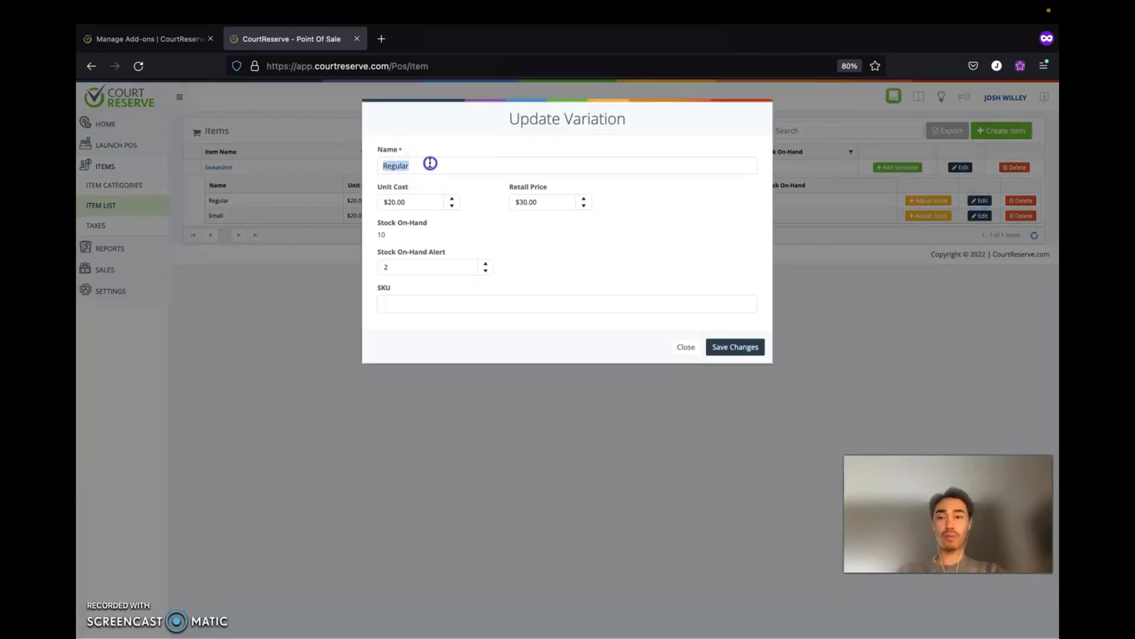
{"action": "type", "text": "Medium"}
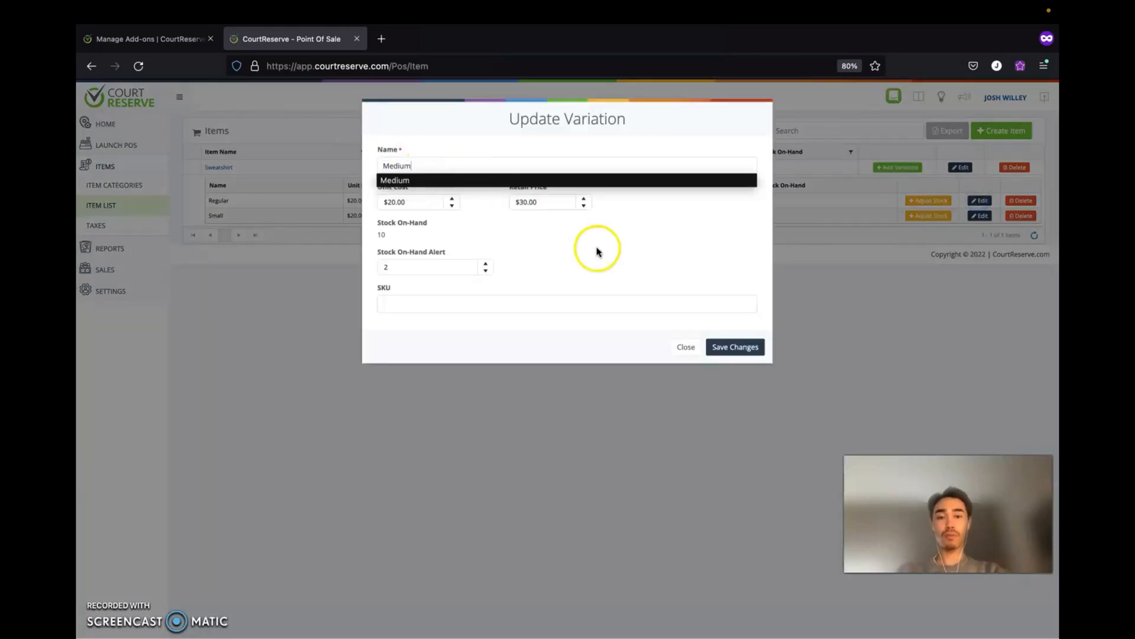
{"action": "left_click", "coordinate": [731, 343]}
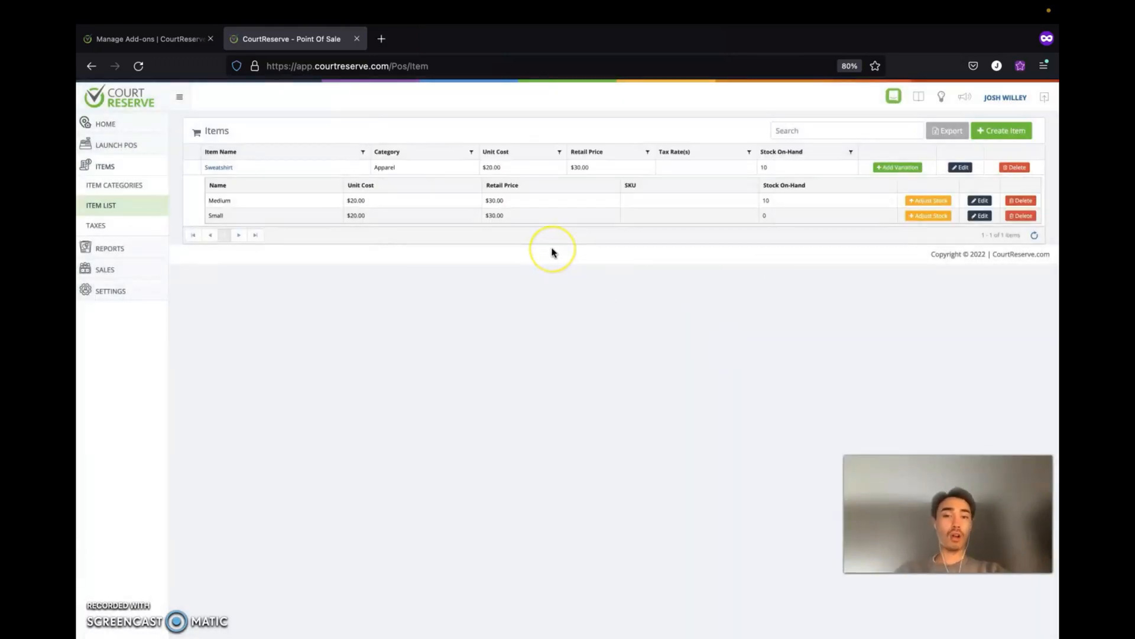
Review the Sweatshirt's Small variation details, including the stock alert field, and close them without saving.
{"action": "left_click", "coordinate": [980, 215]}
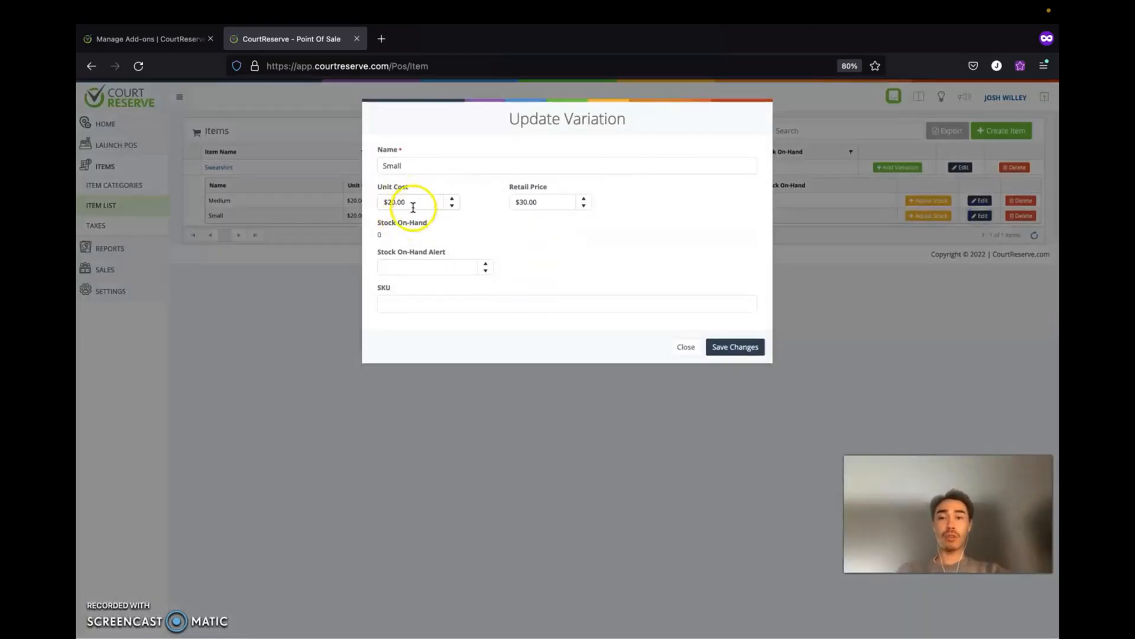
{"action": "left_click", "coordinate": [409, 266]}
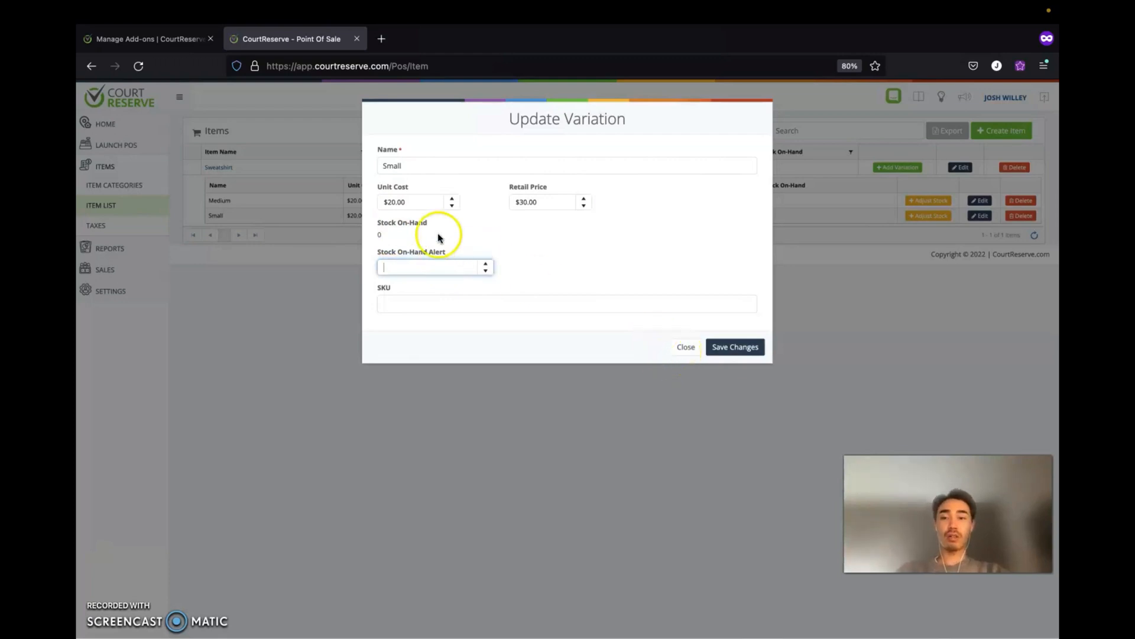
{"action": "left_click", "coordinate": [571, 265]}
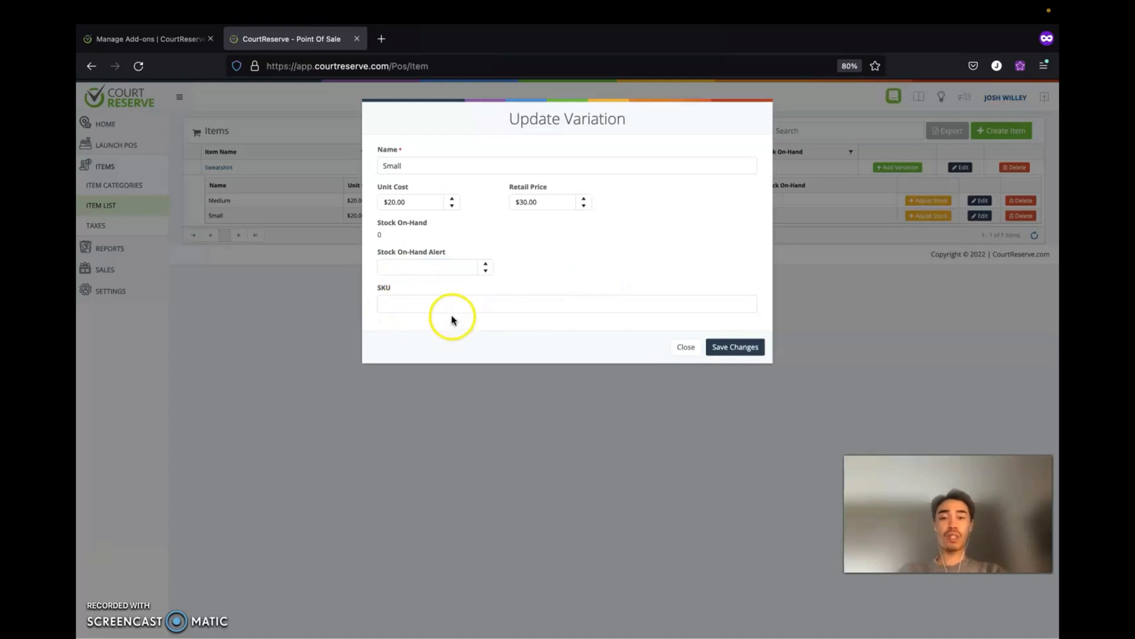
{"action": "left_click", "coordinate": [686, 355]}
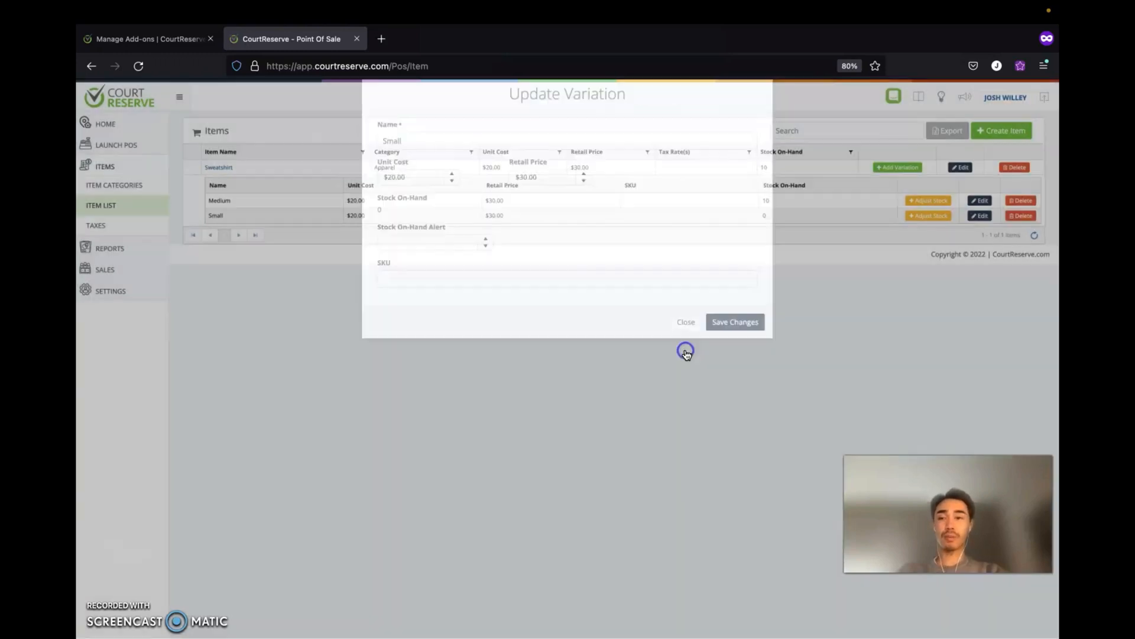
View the tax rates list and the fields for creating a tax rate, leaving the form without saving.
{"action": "left_click", "coordinate": [124, 230]}
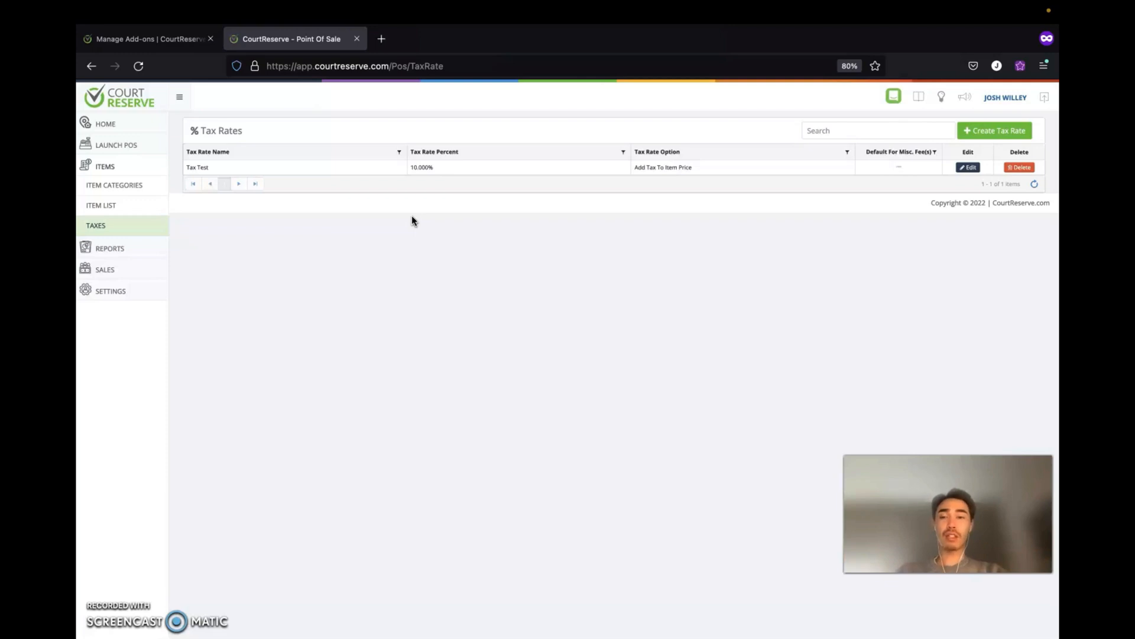
{"action": "left_click", "coordinate": [990, 133]}
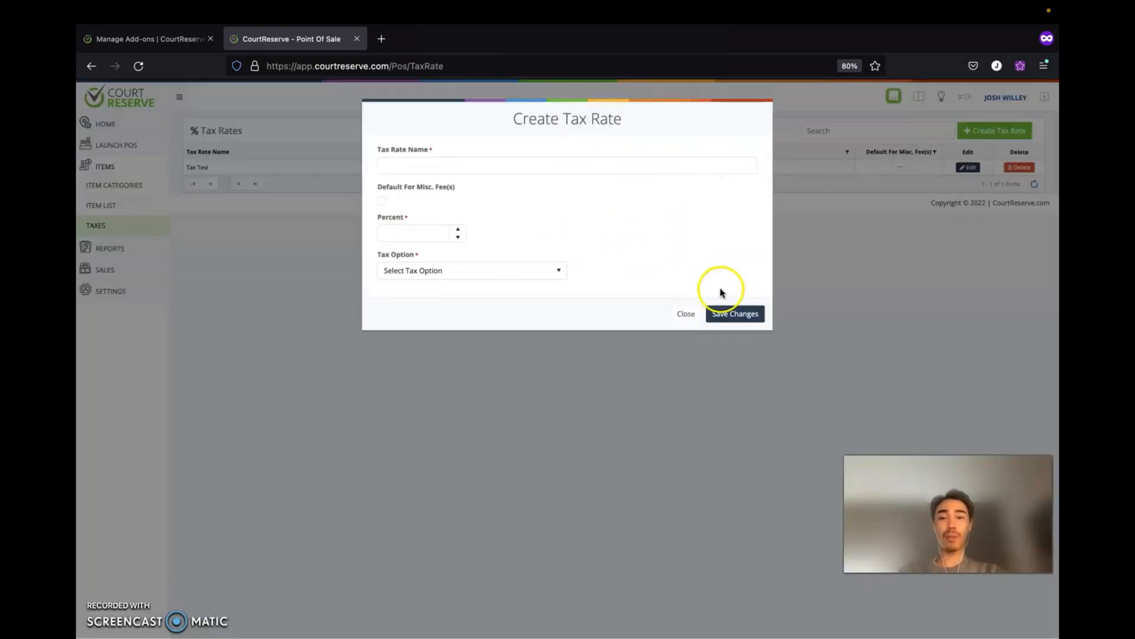
{"action": "left_click", "coordinate": [685, 314]}
View the Item Sales report and expand the Sweatshirt row to see its breakdown by variation.
{"action": "left_click", "coordinate": [119, 251]}
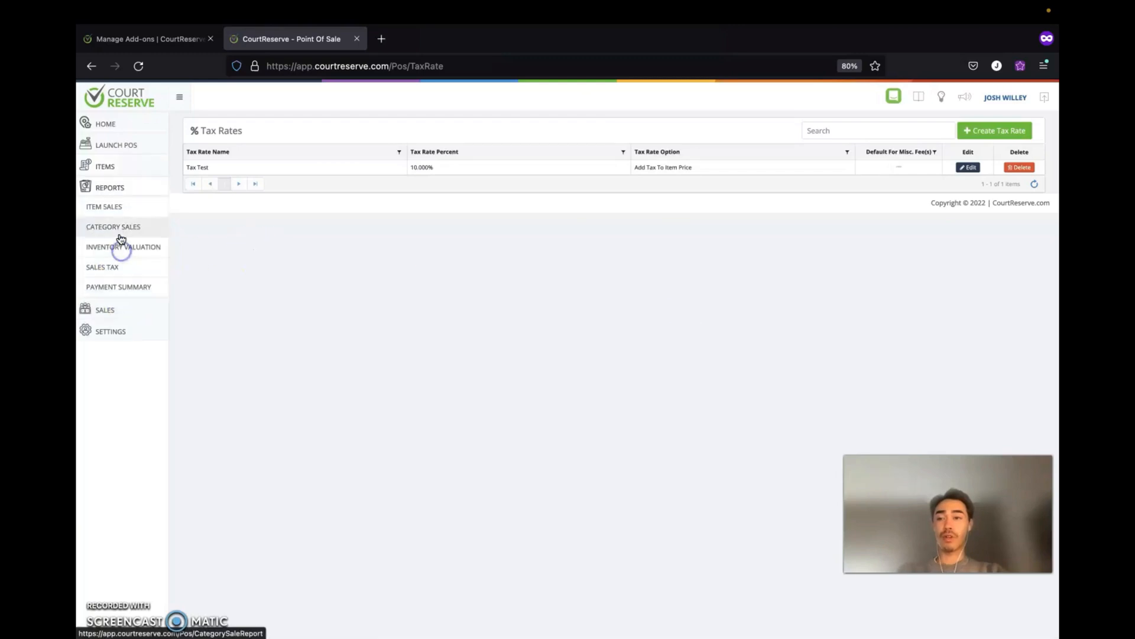
{"action": "left_click", "coordinate": [103, 208]}
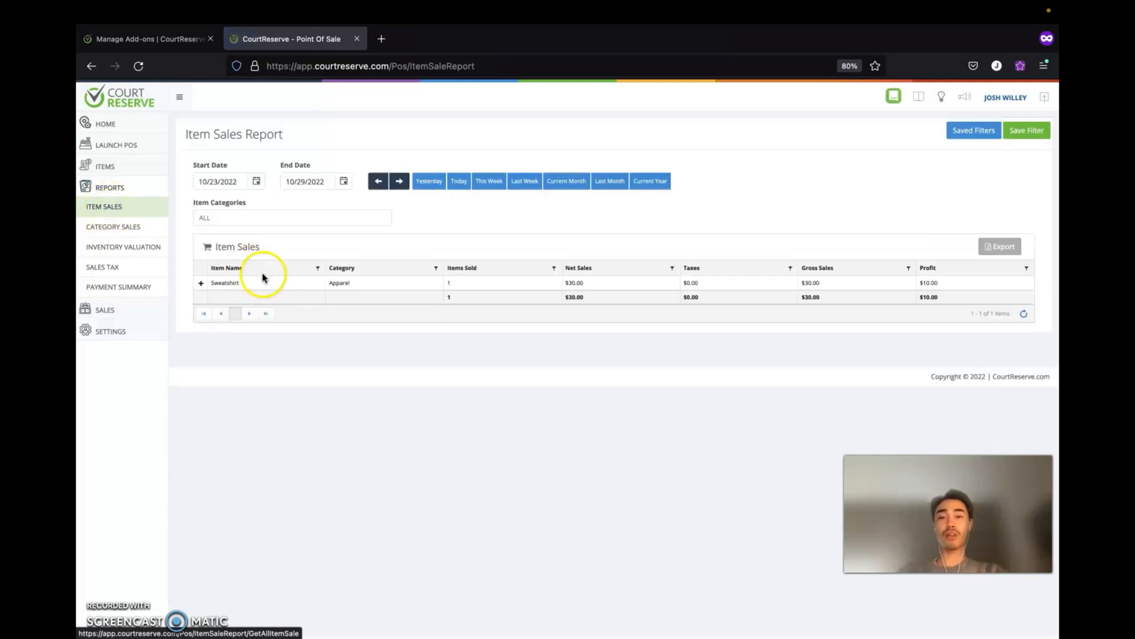
{"action": "left_click", "coordinate": [201, 283]}
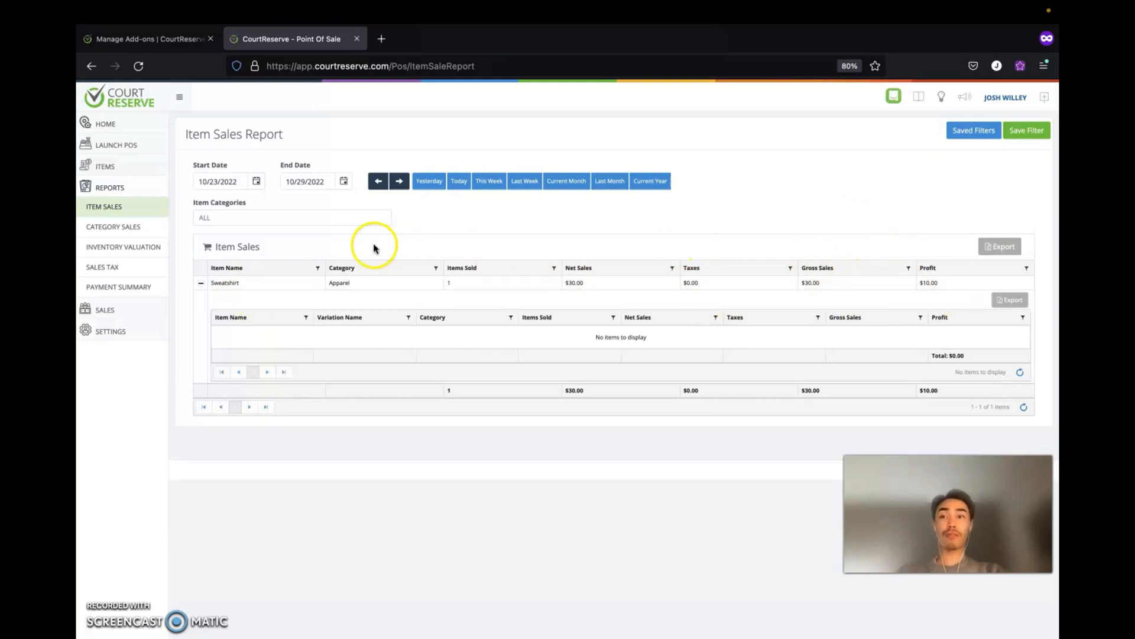
Set the Item Sales report's date range to 10/1/2022 through 10/31/2022 and check its item category filter, keeping ALL.
{"action": "left_click", "coordinate": [259, 181]}
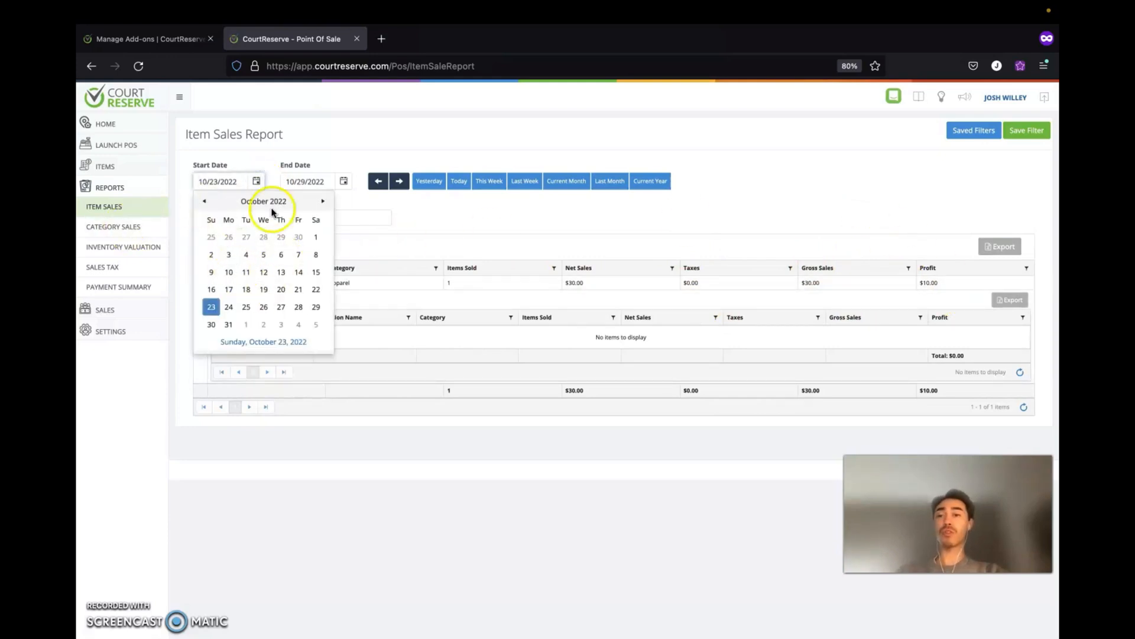
{"action": "left_click", "coordinate": [316, 237]}
{"action": "left_click", "coordinate": [344, 181]}
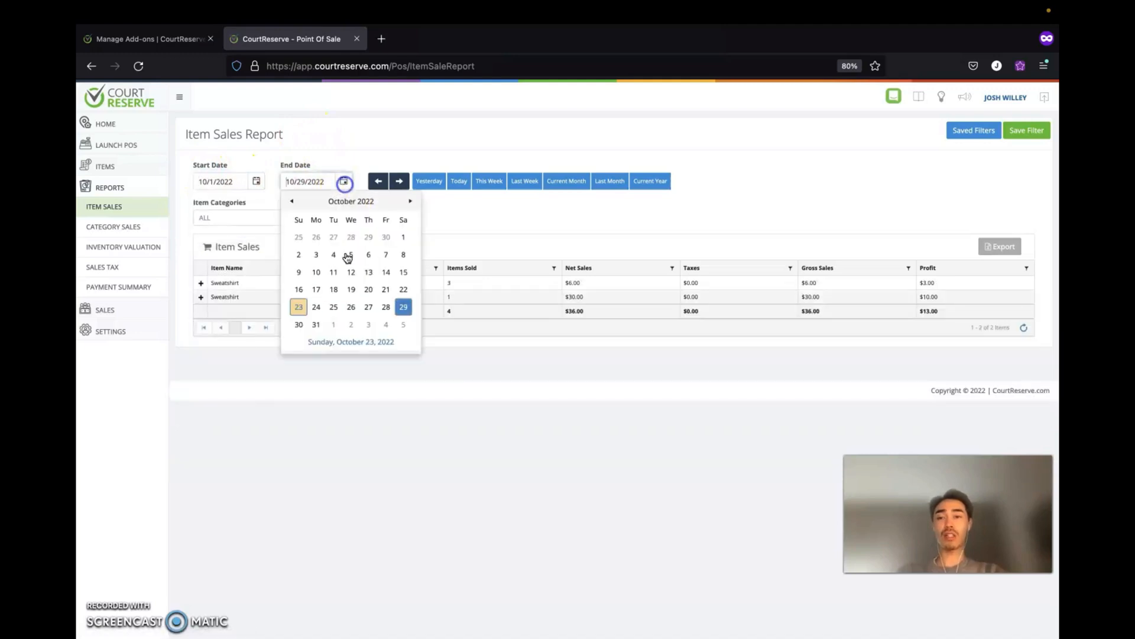
{"action": "left_click", "coordinate": [316, 324]}
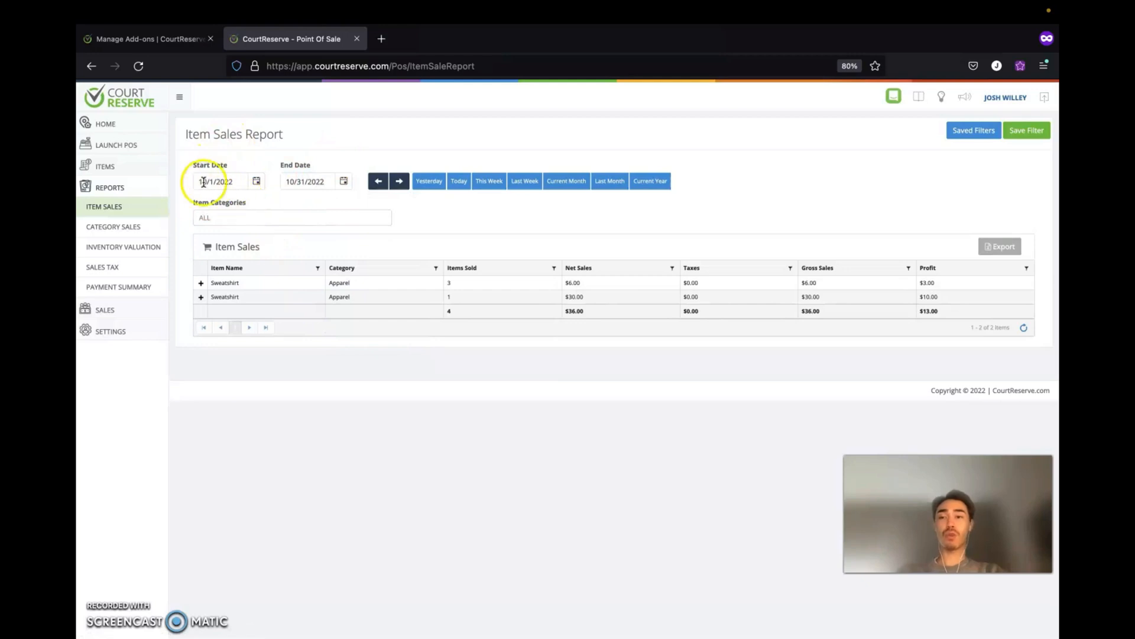
{"action": "left_click", "coordinate": [291, 219]}
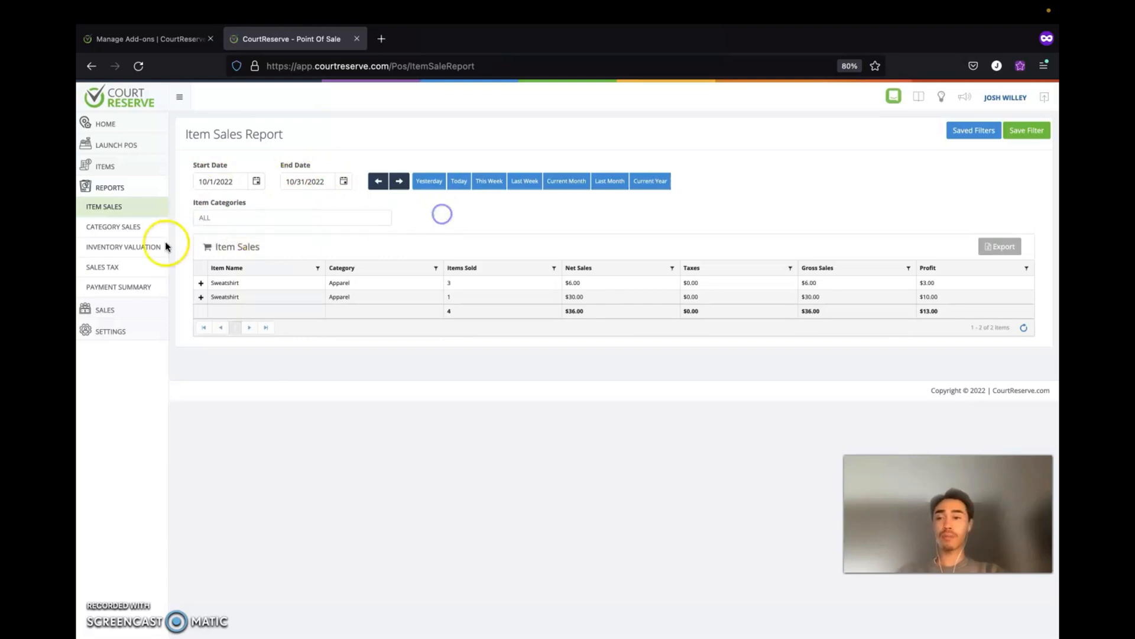
View the Category Sales report for 10/1/2022 through 10/31/2022 and check its item category filter, keeping ALL.
{"action": "left_click", "coordinate": [149, 227]}
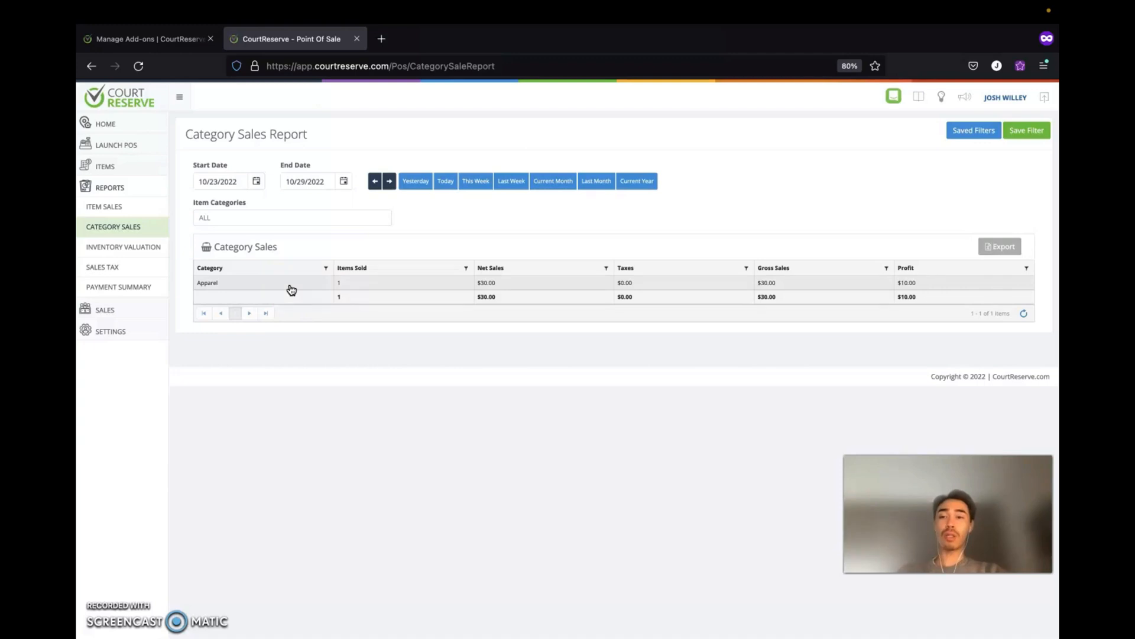
{"action": "left_click", "coordinate": [203, 284]}
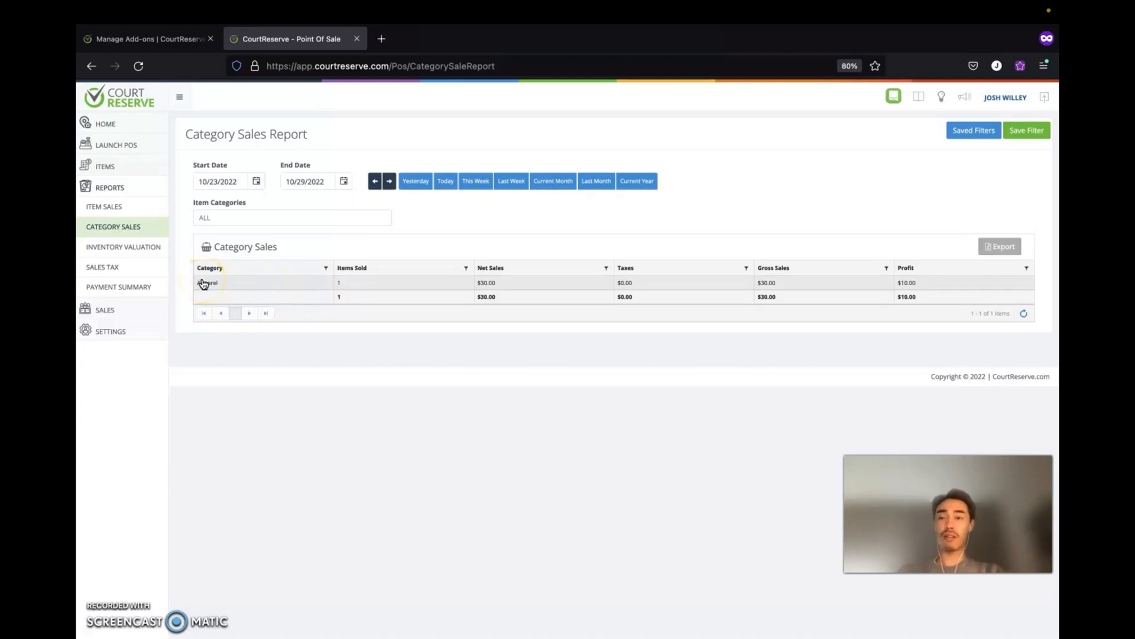
{"action": "left_click", "coordinate": [256, 181]}
{"action": "left_click", "coordinate": [318, 235]}
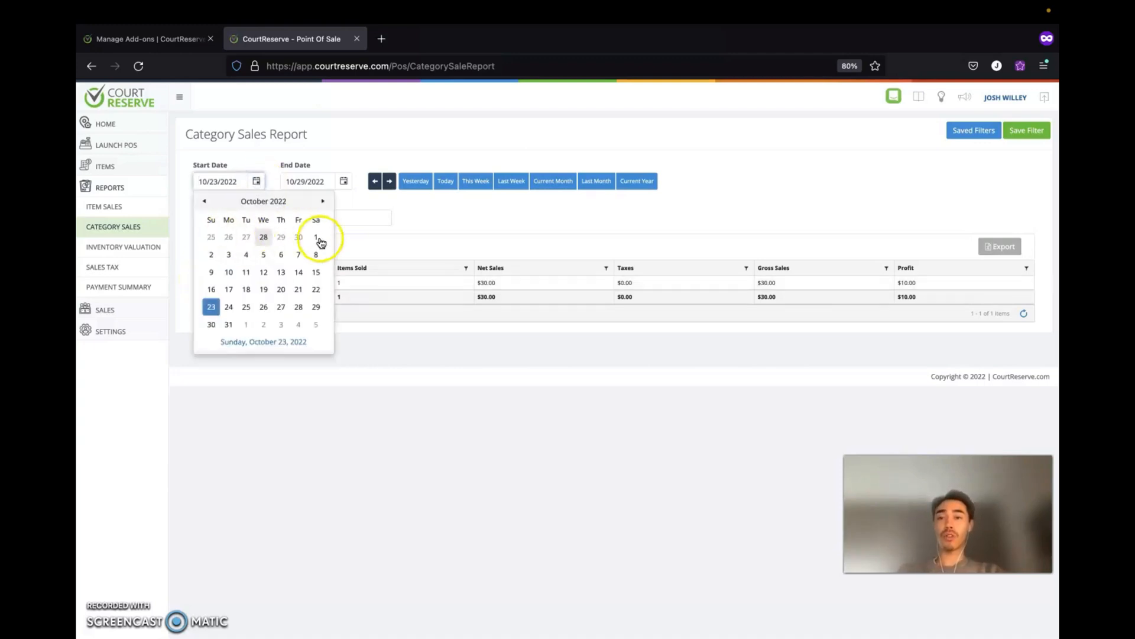
{"action": "left_click", "coordinate": [343, 181]}
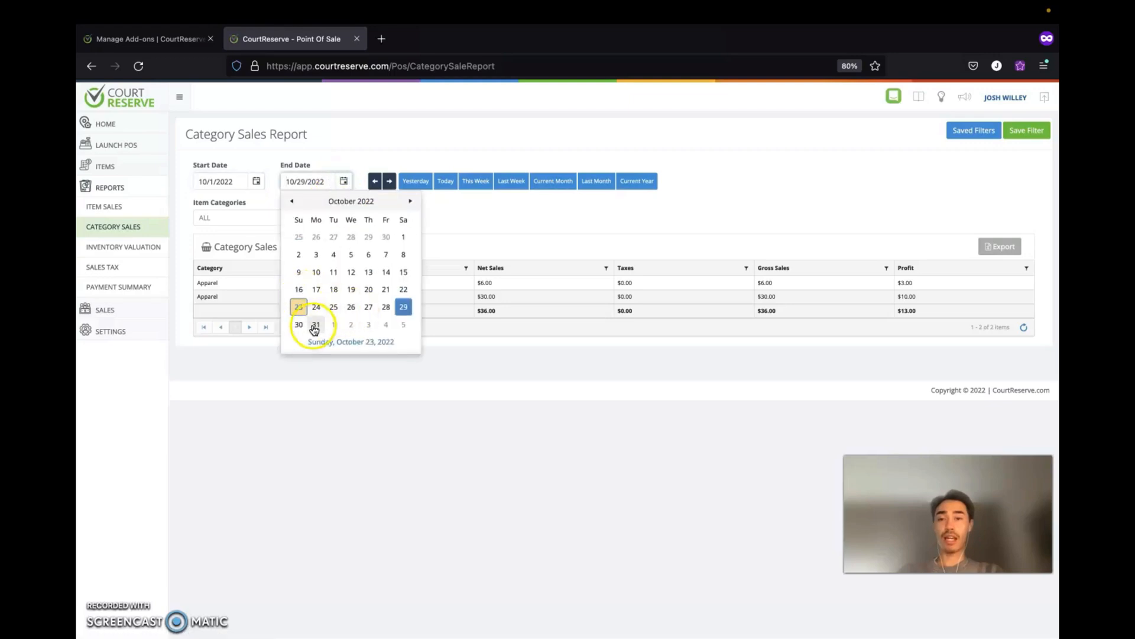
{"action": "left_click", "coordinate": [314, 322]}
{"action": "left_click", "coordinate": [276, 217]}
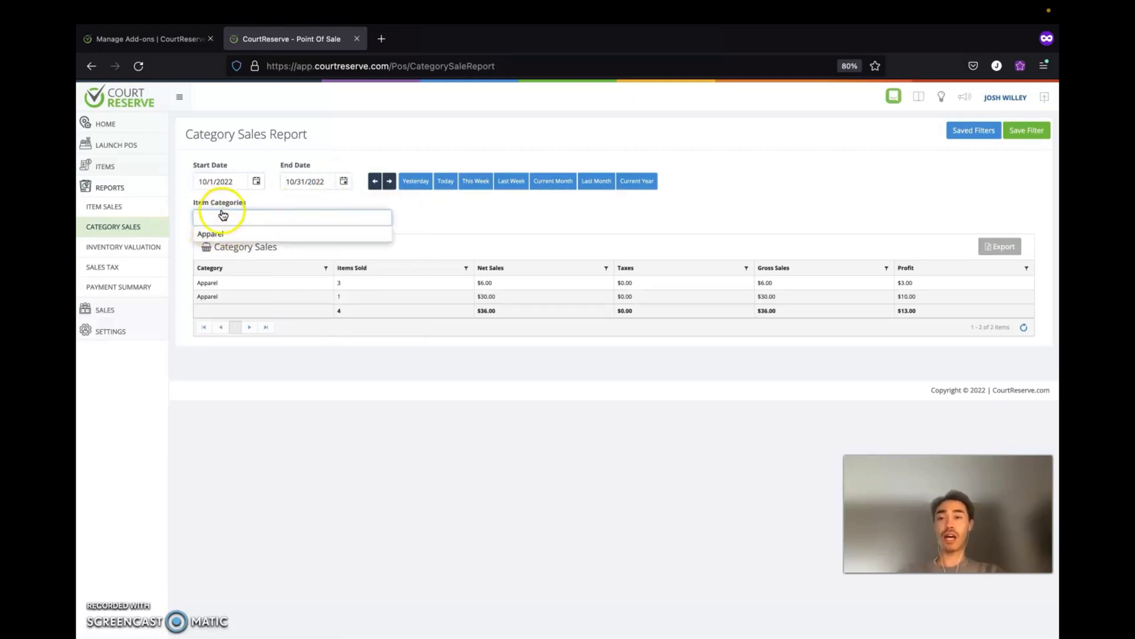
{"action": "left_click", "coordinate": [467, 216]}
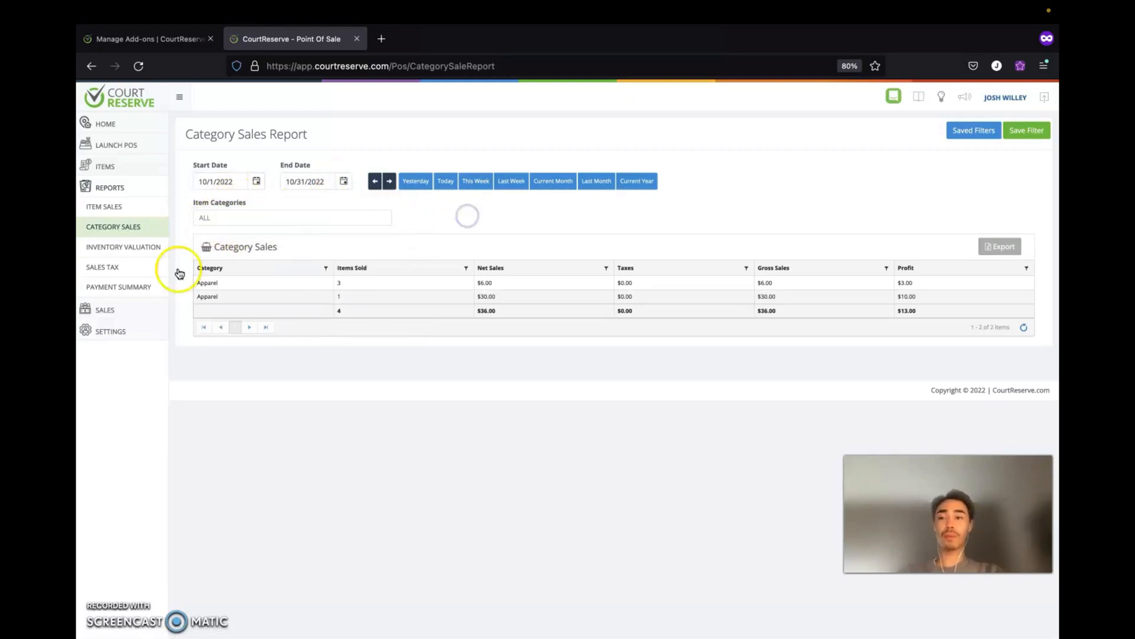
View the Inventory Valuation report and expand the Apparel category and its Sweatshirt item down to the variations.
{"action": "left_click", "coordinate": [122, 252]}
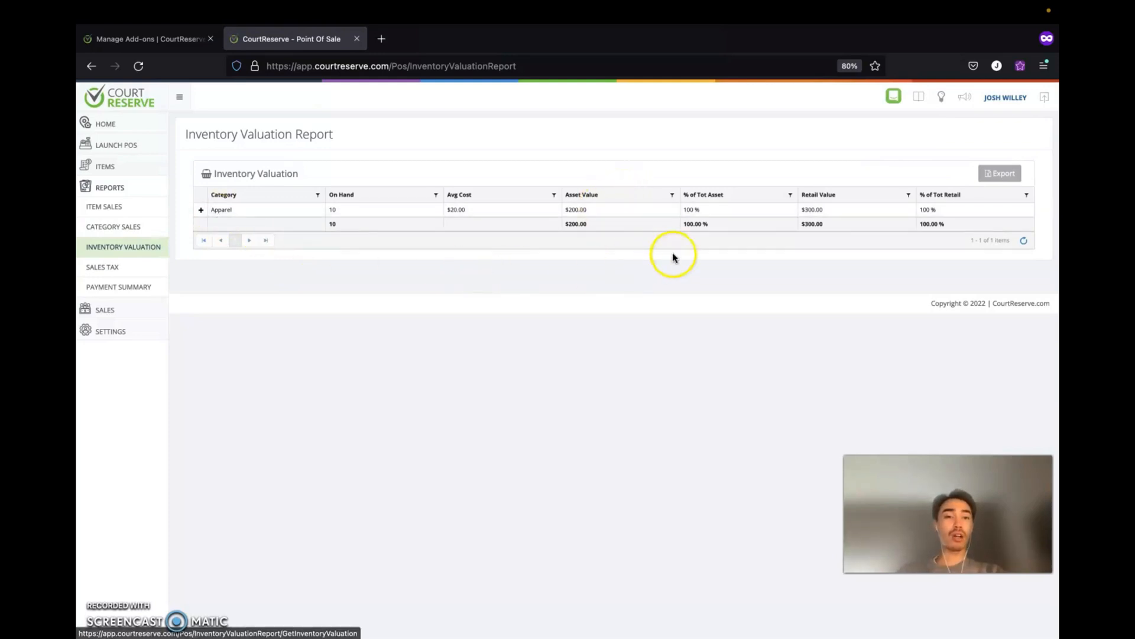
{"action": "left_click", "coordinate": [201, 211]}
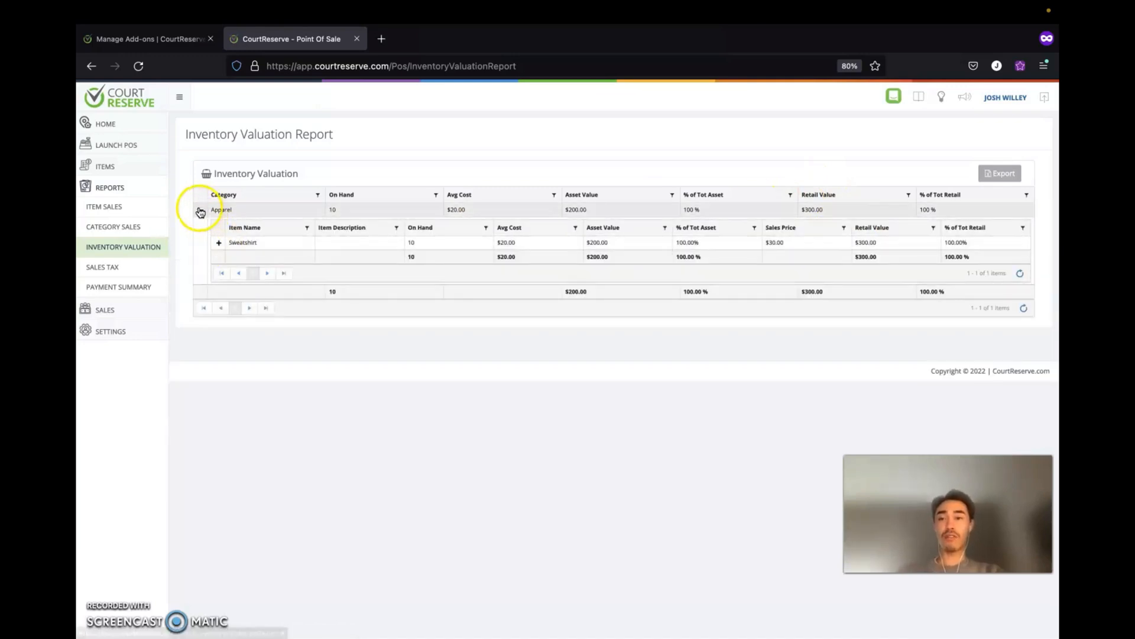
{"action": "left_click", "coordinate": [218, 242]}
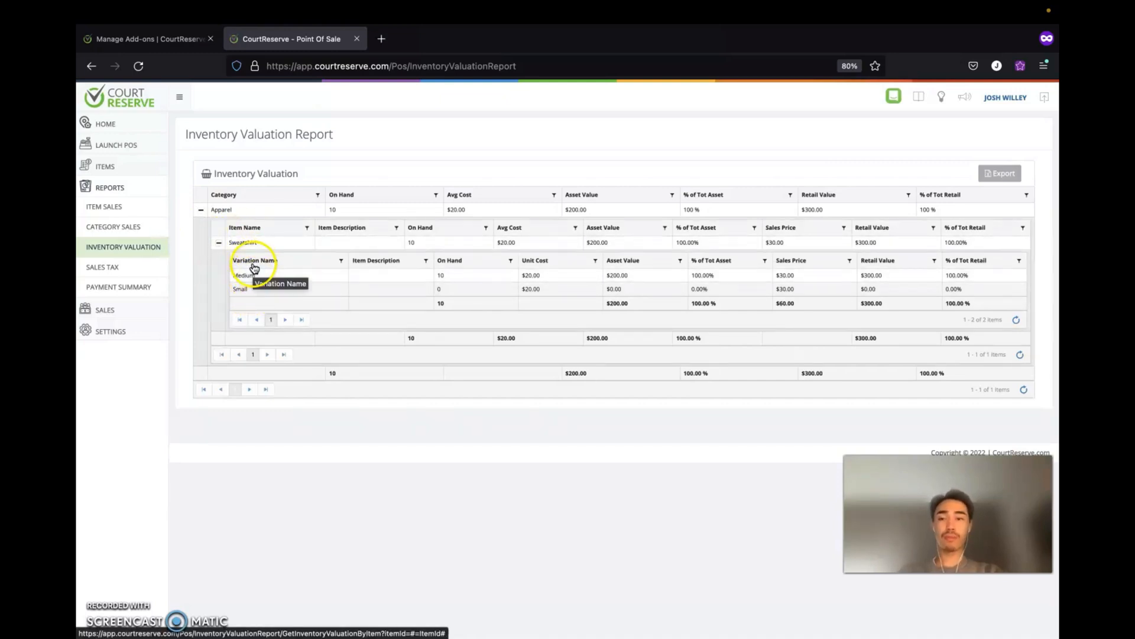
Run the Sales Tax report with the Sales Tax output type and a fee start date of 10/23/2022.
{"action": "left_click", "coordinate": [116, 269]}
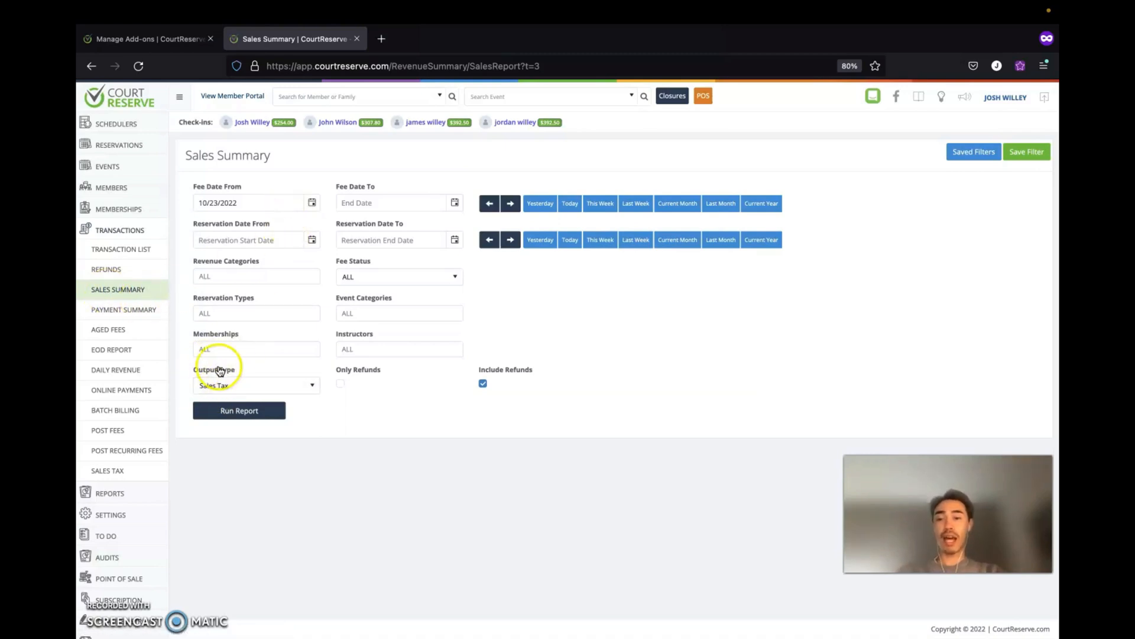
{"action": "left_click", "coordinate": [232, 416]}
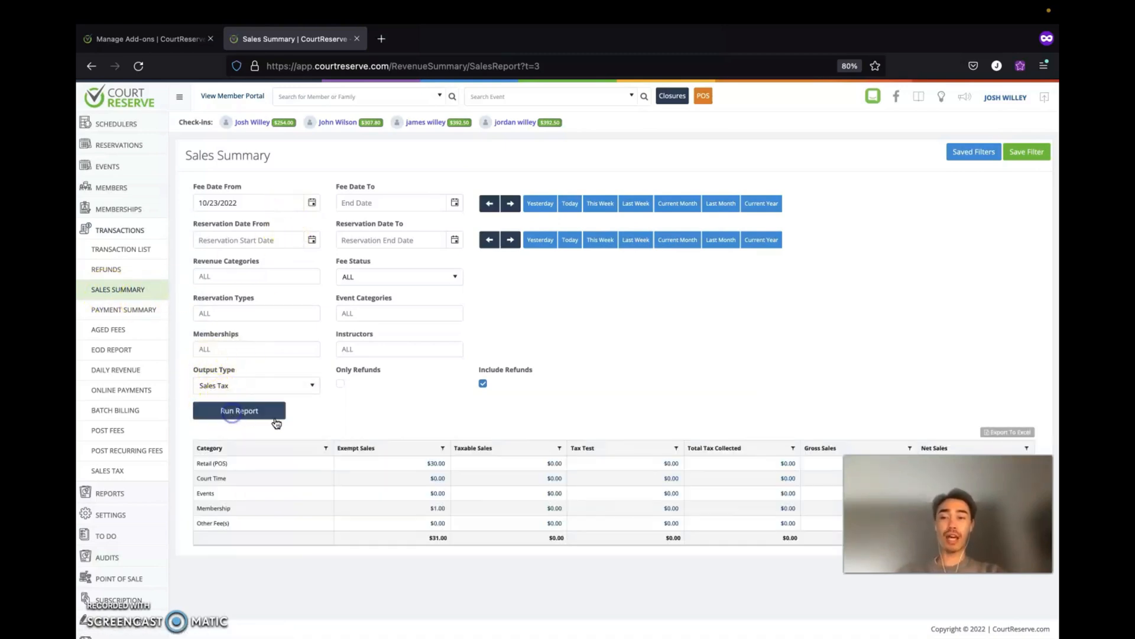
Return to the Point of Sale and review its sales list, then the payment type and discount settings.
{"action": "scroll", "coordinate": [370, 434], "scroll_direction": "down", "scroll_amount": 1}
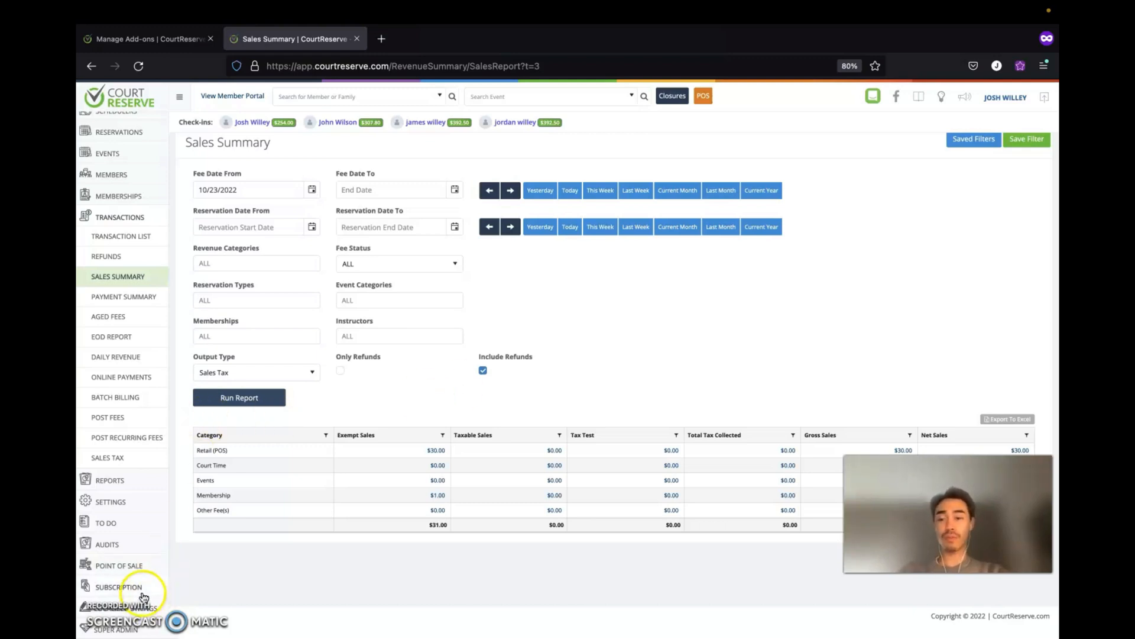
{"action": "left_click", "coordinate": [149, 569]}
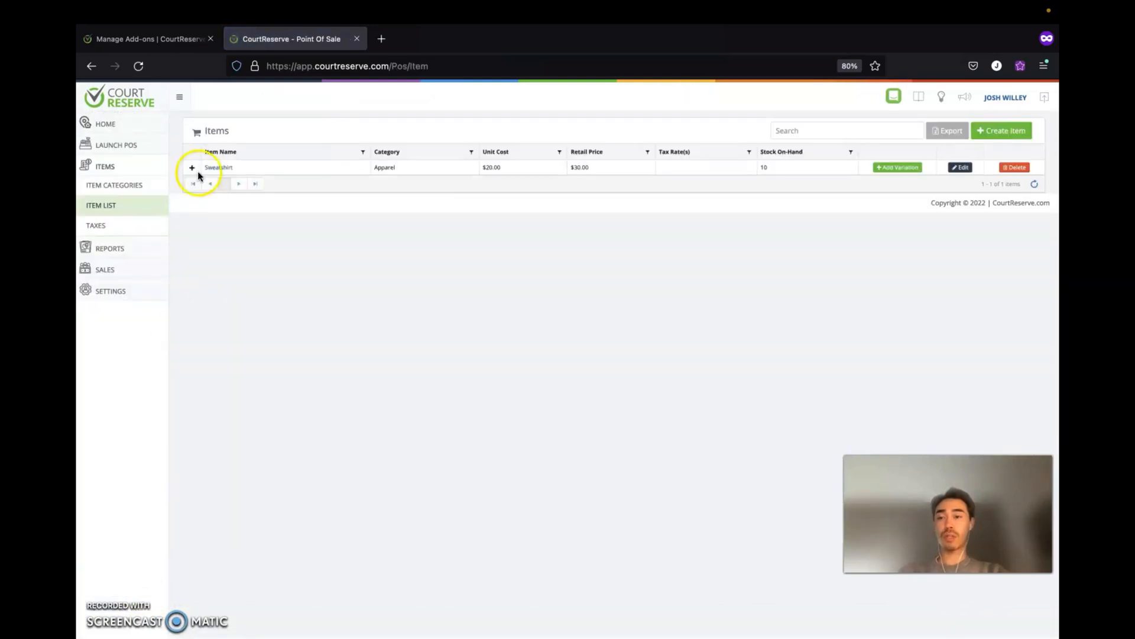
{"action": "left_click", "coordinate": [125, 266]}
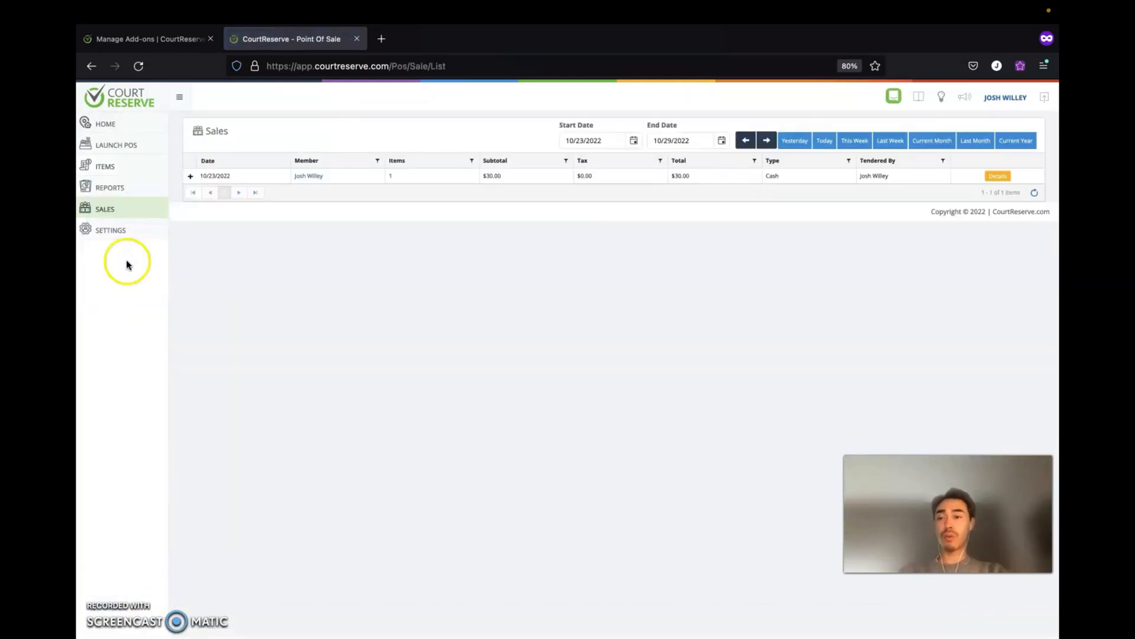
{"action": "left_click", "coordinate": [110, 210]}
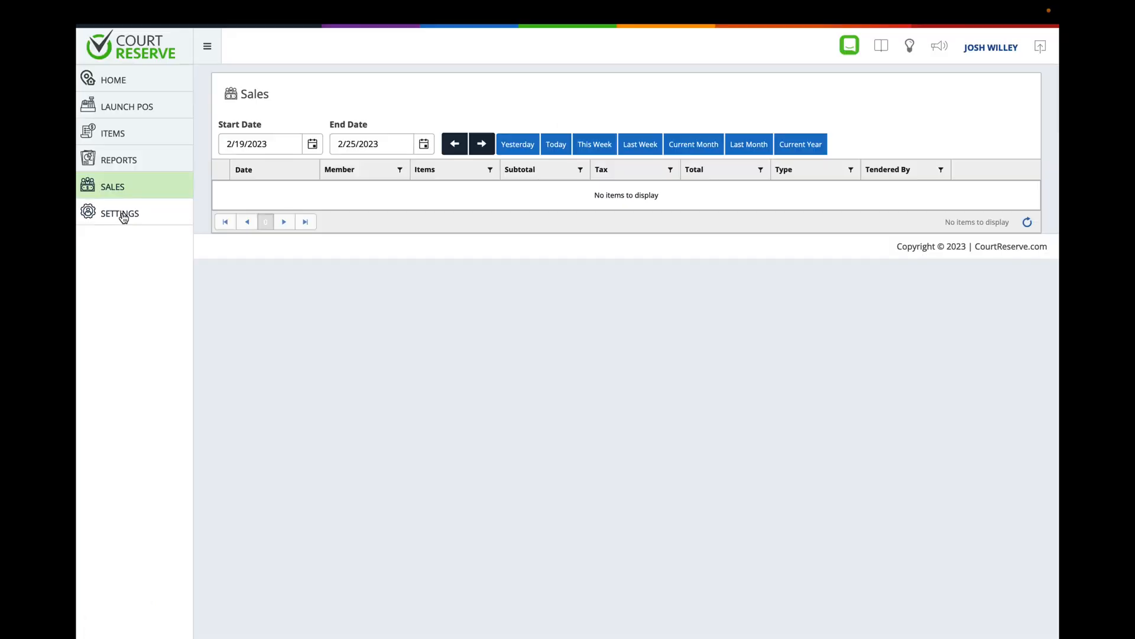
{"action": "left_click", "coordinate": [121, 215]}
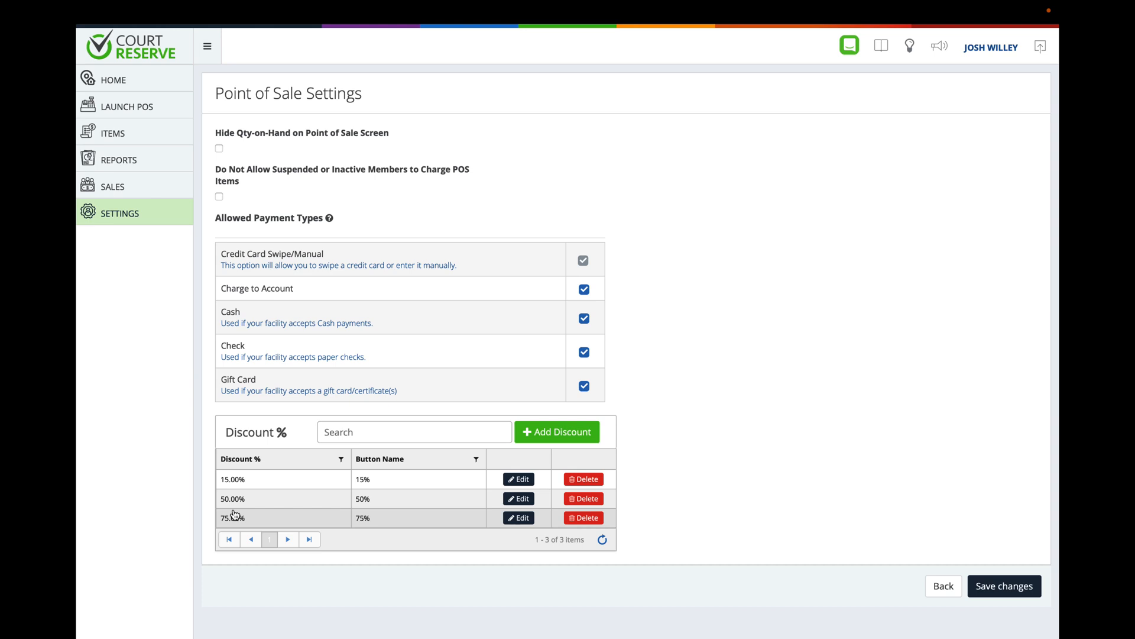
Launch the POS checkout screen and add one String item to the cart.
{"action": "left_click", "coordinate": [135, 113]}
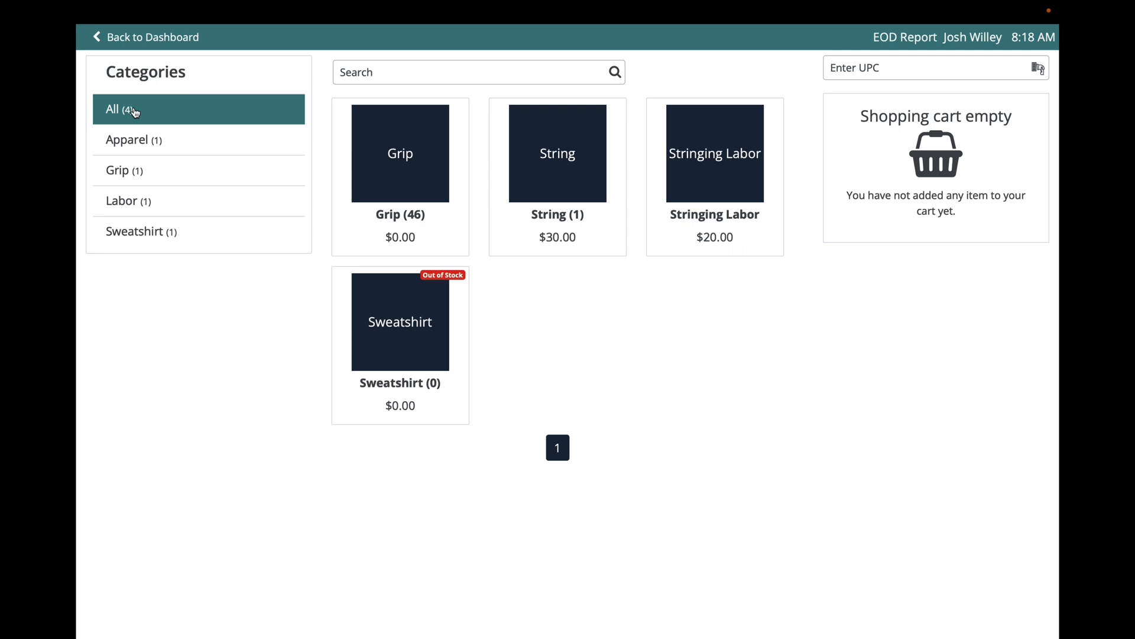
{"action": "left_click", "coordinate": [545, 149]}
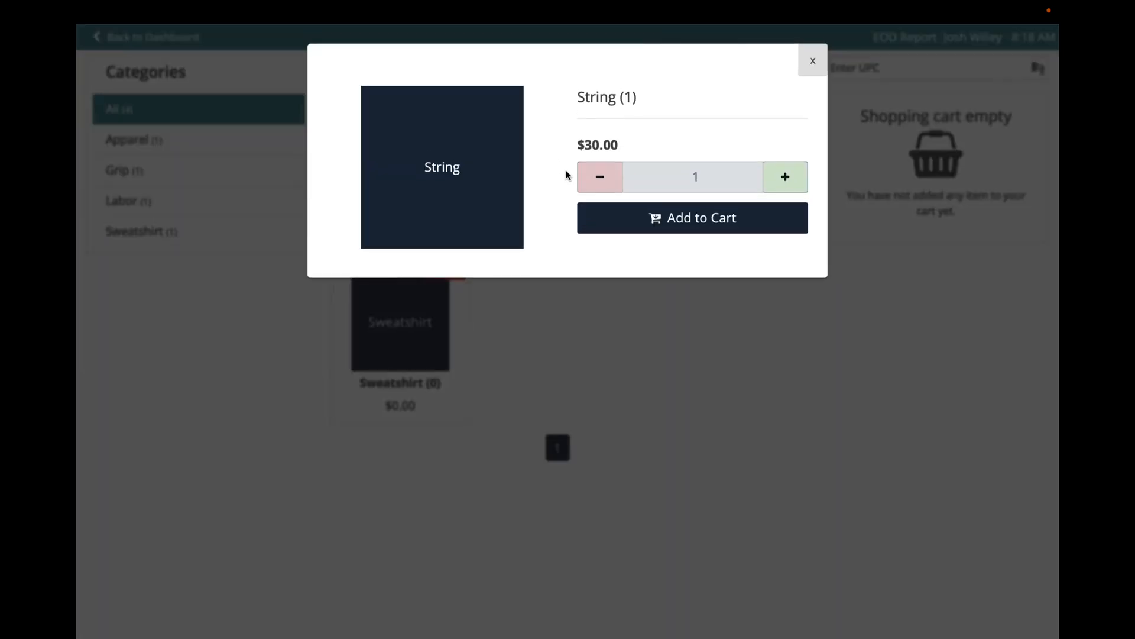
{"action": "left_click", "coordinate": [692, 225]}
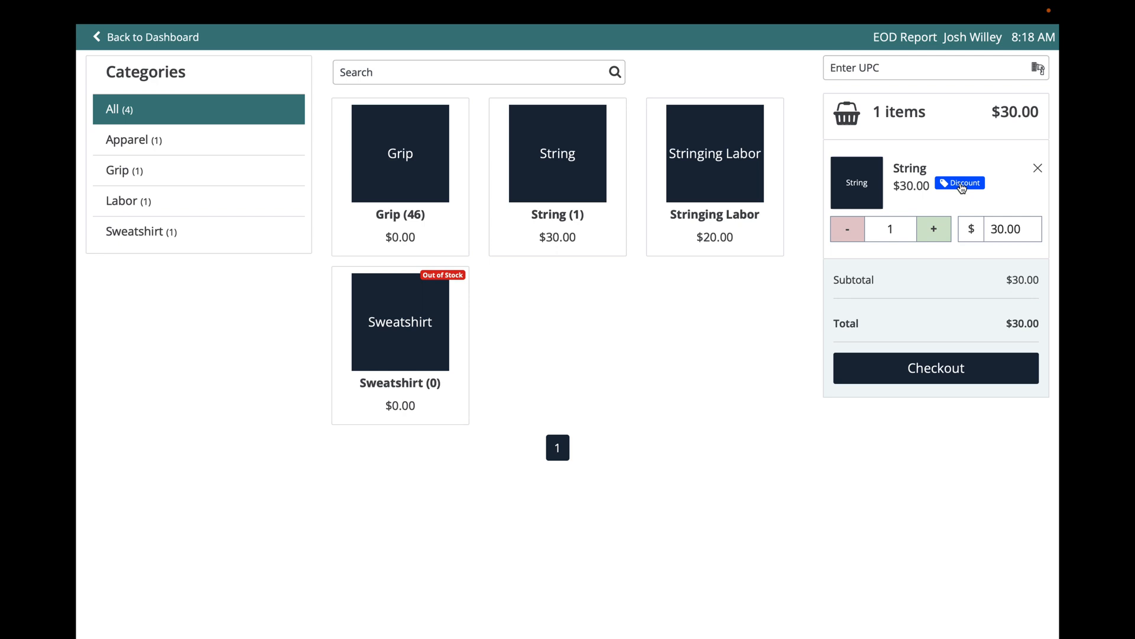
Apply a 50% discount to the String item in the cart and save it.
{"action": "left_click", "coordinate": [960, 184]}
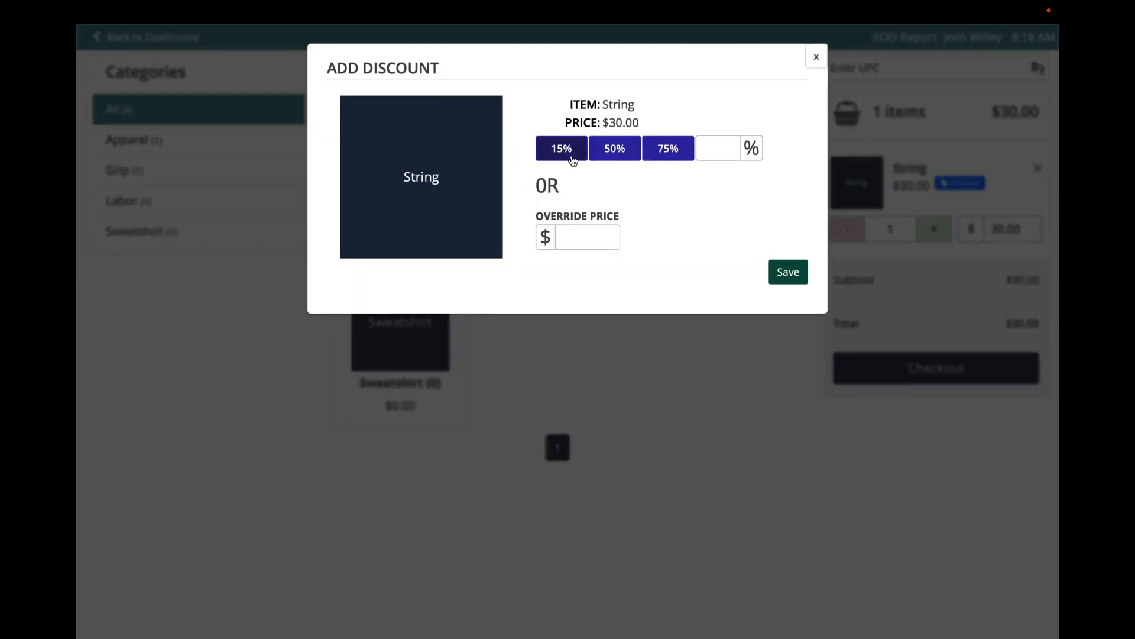
{"action": "left_click", "coordinate": [610, 148]}
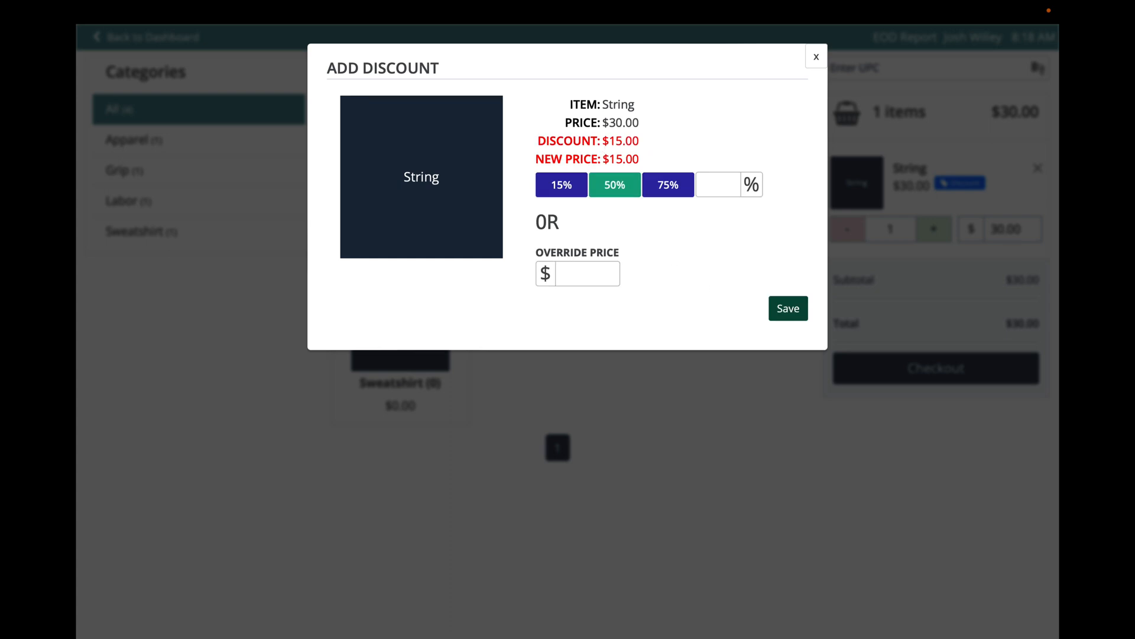
{"action": "left_click", "coordinate": [789, 308]}
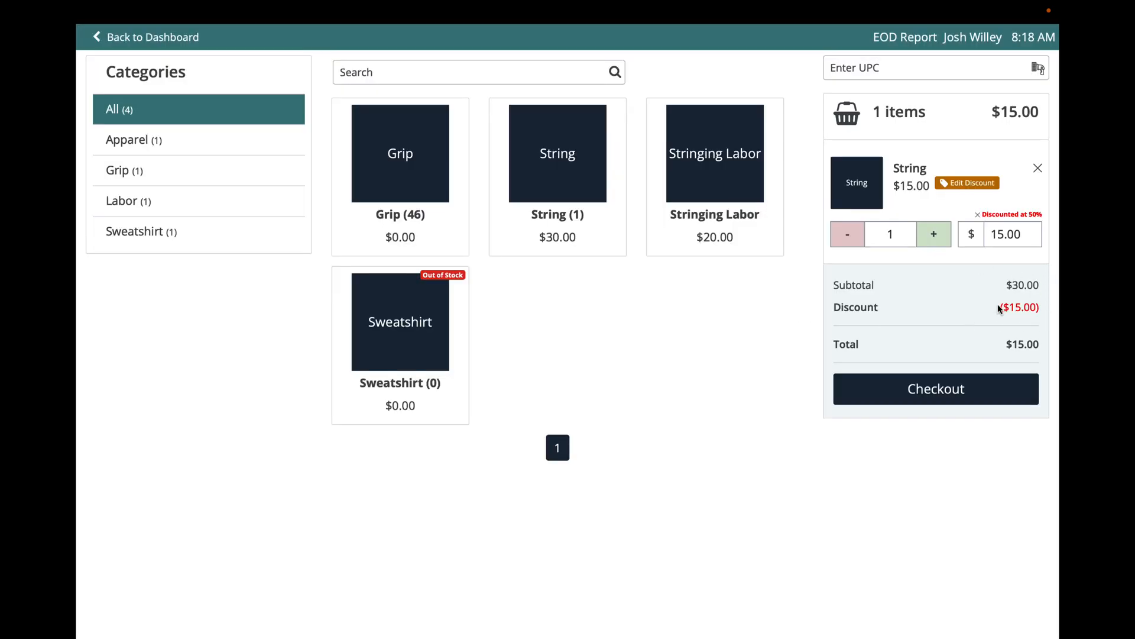
Open the checkout for the discounted String item and assign the member to the sale by searching the member's name.
{"action": "left_click", "coordinate": [925, 391]}
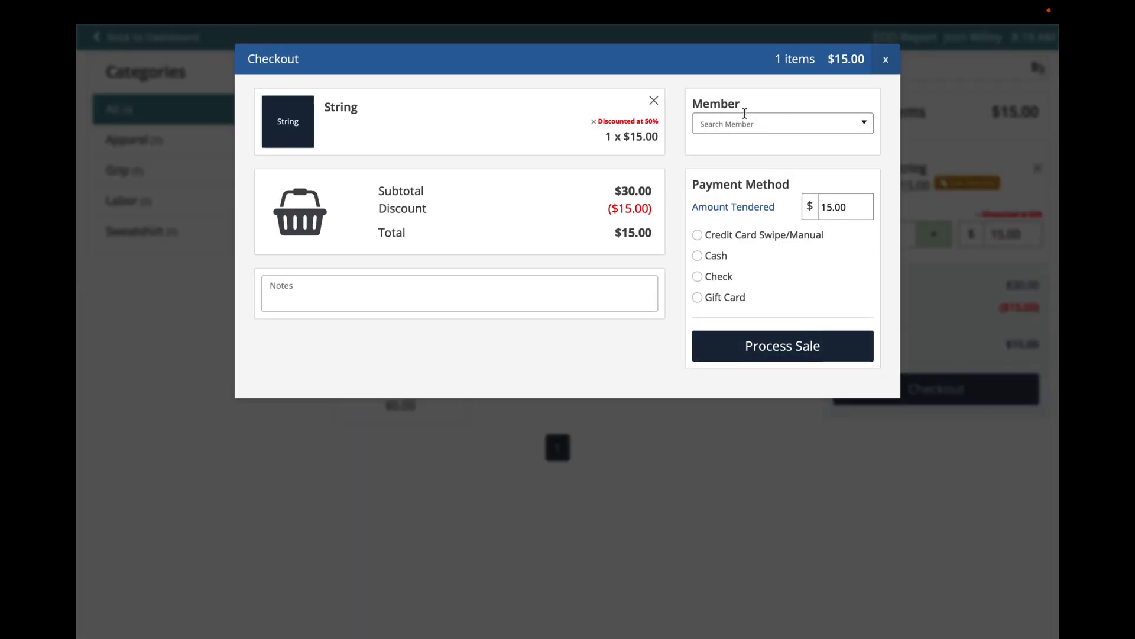
{"action": "left_click", "coordinate": [713, 131]}
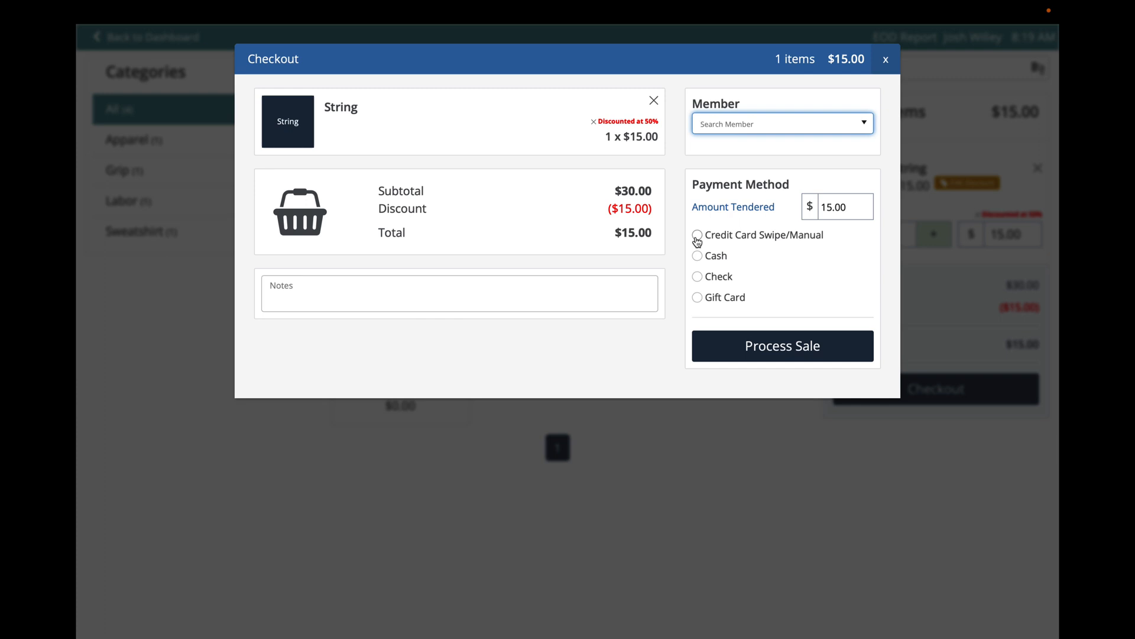
{"action": "type", "text": "josh"}
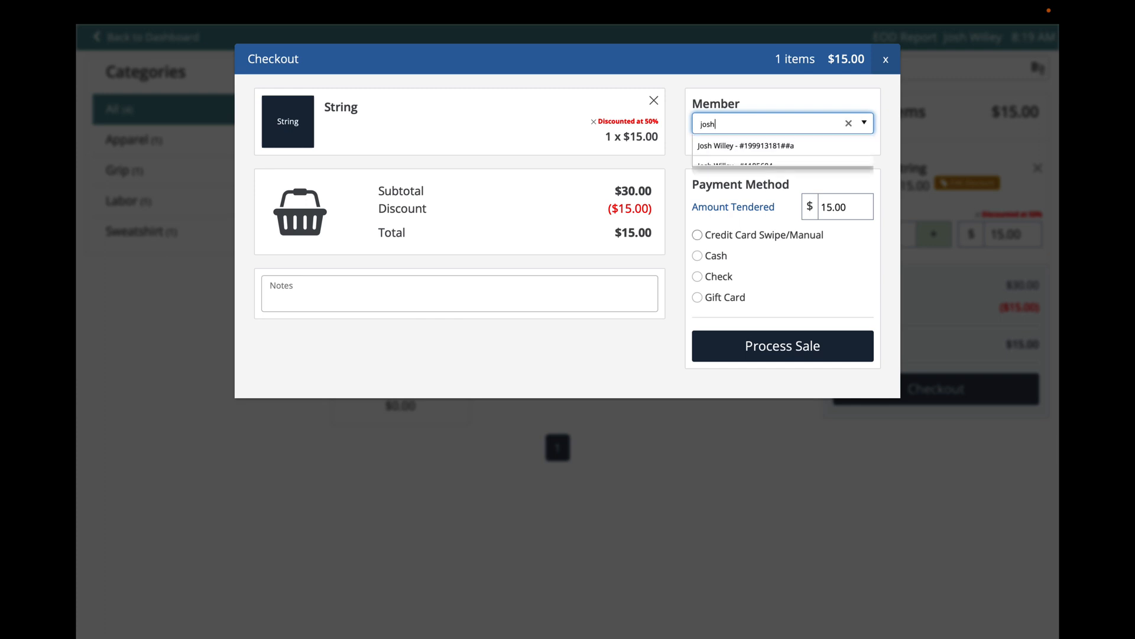
{"action": "left_click", "coordinate": [763, 245]}
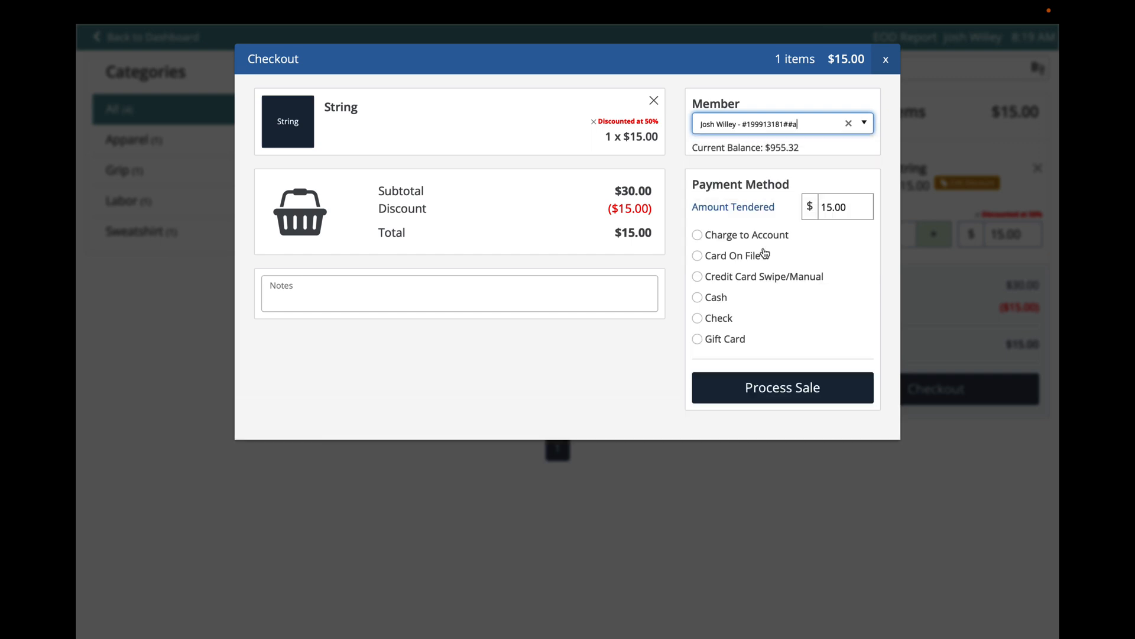
Charge the $15.00 sale to the member's account, process and confirm it, and dismiss the payment message.
{"action": "left_click", "coordinate": [699, 236]}
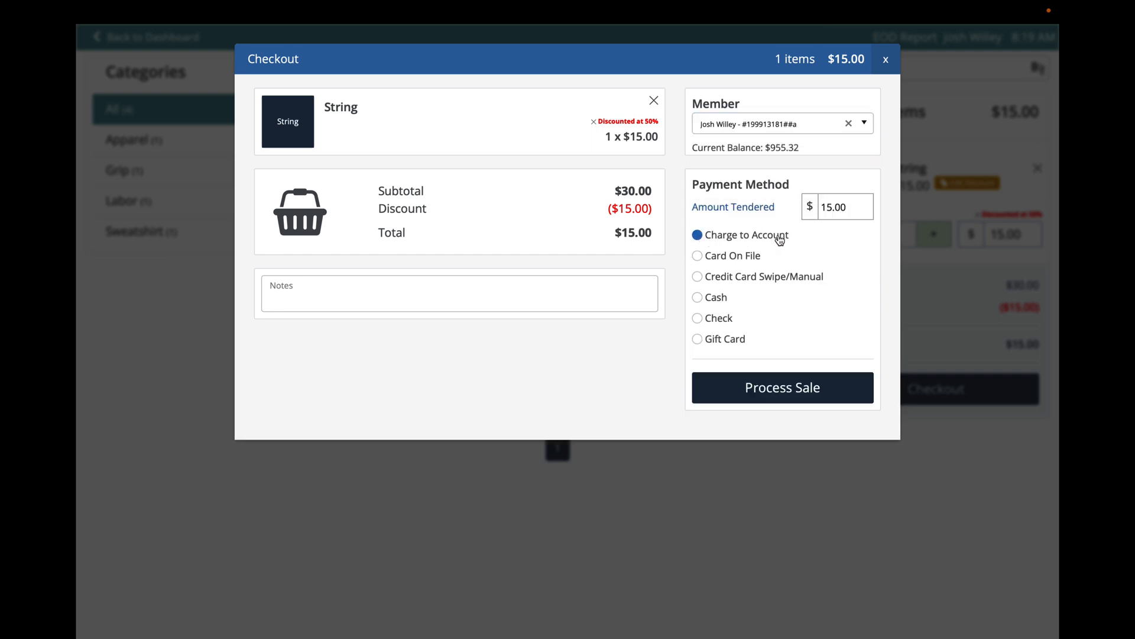
{"action": "left_click", "coordinate": [761, 386]}
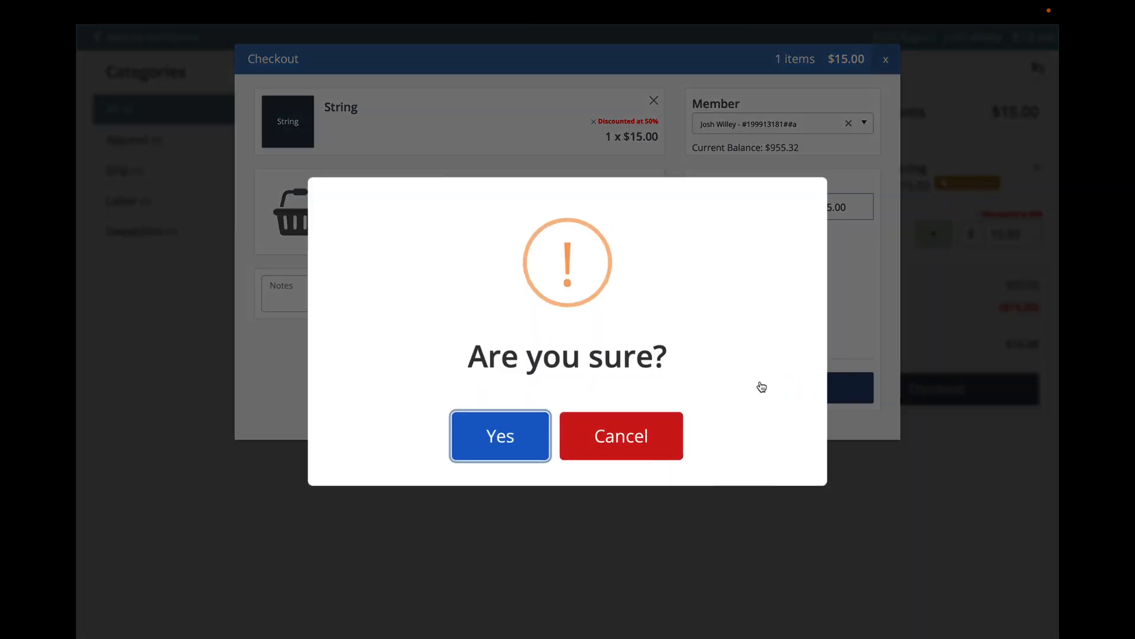
{"action": "left_click", "coordinate": [513, 432]}
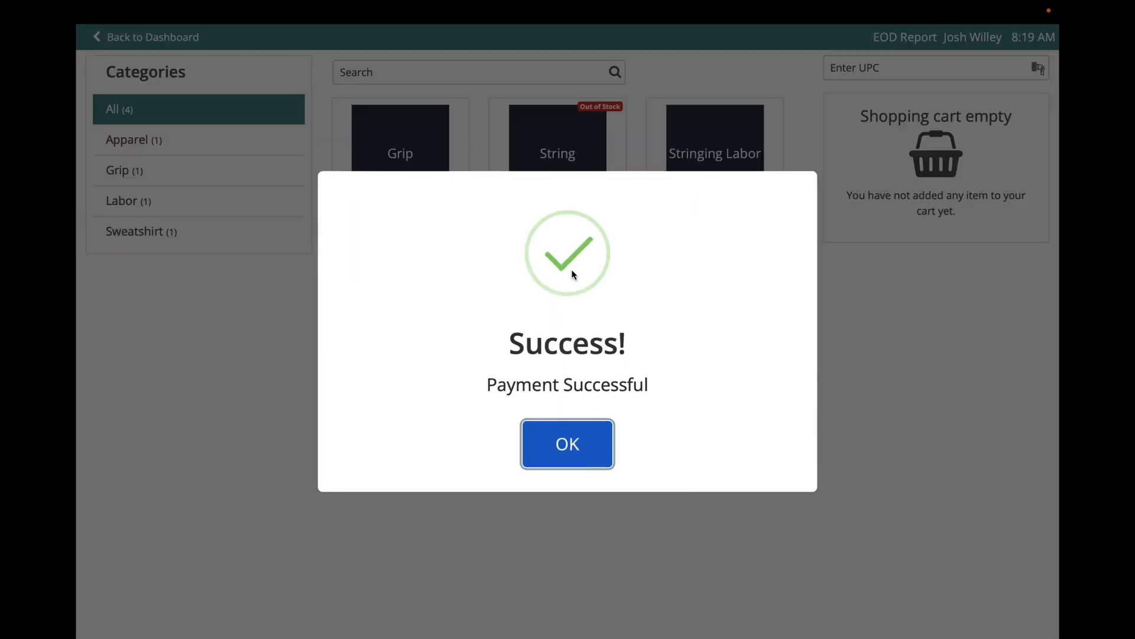
{"action": "left_click", "coordinate": [569, 444]}
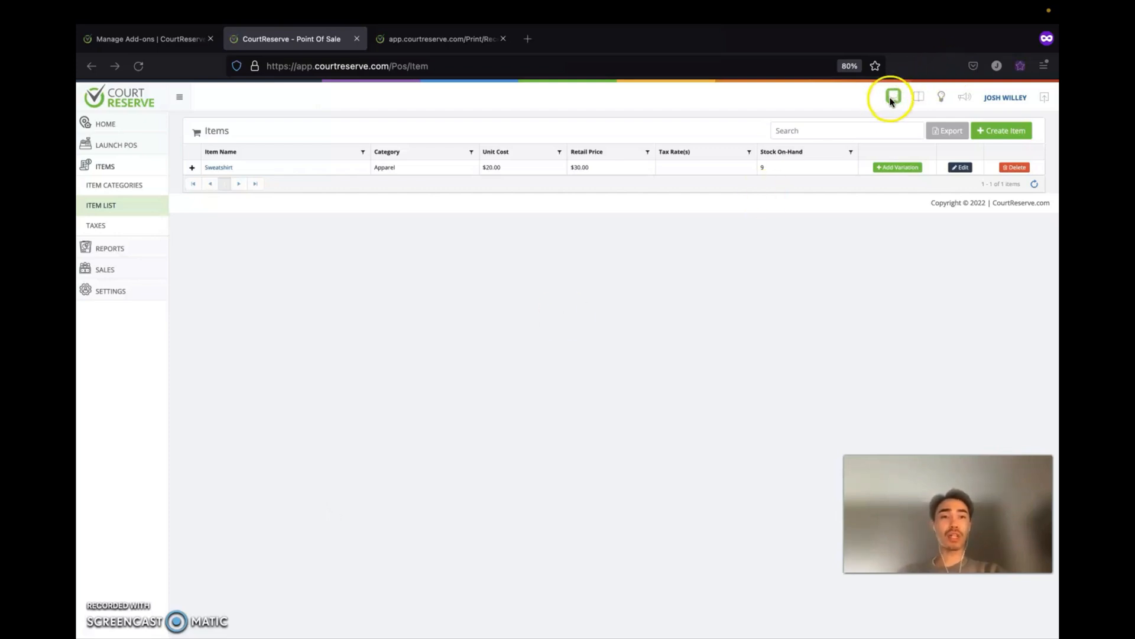
{"action": "left_click", "coordinate": [861, 102]}
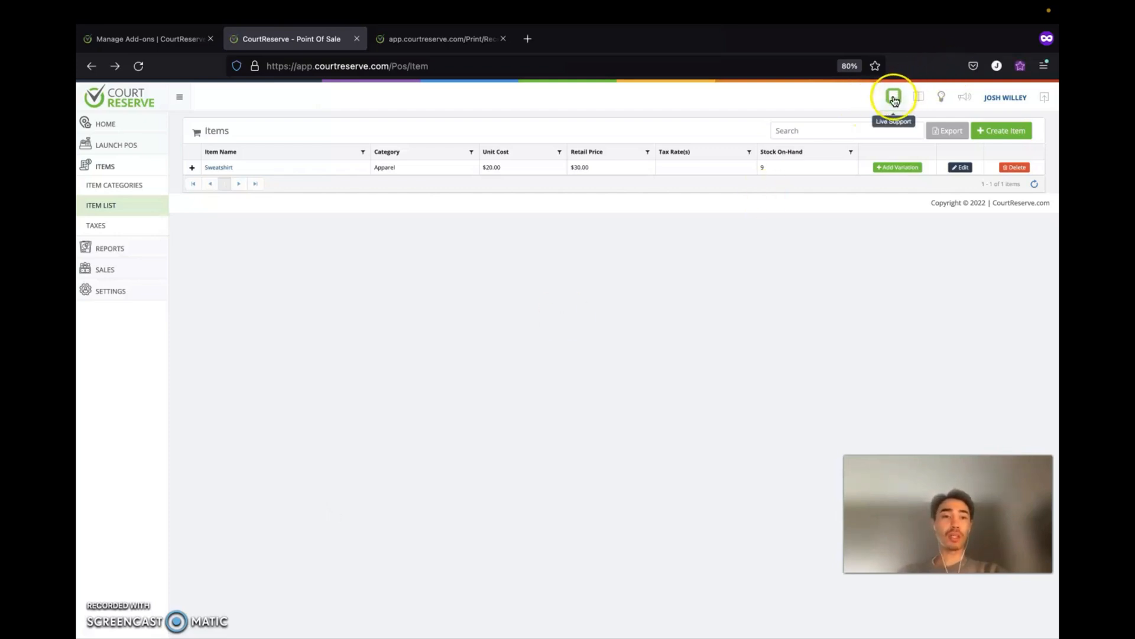